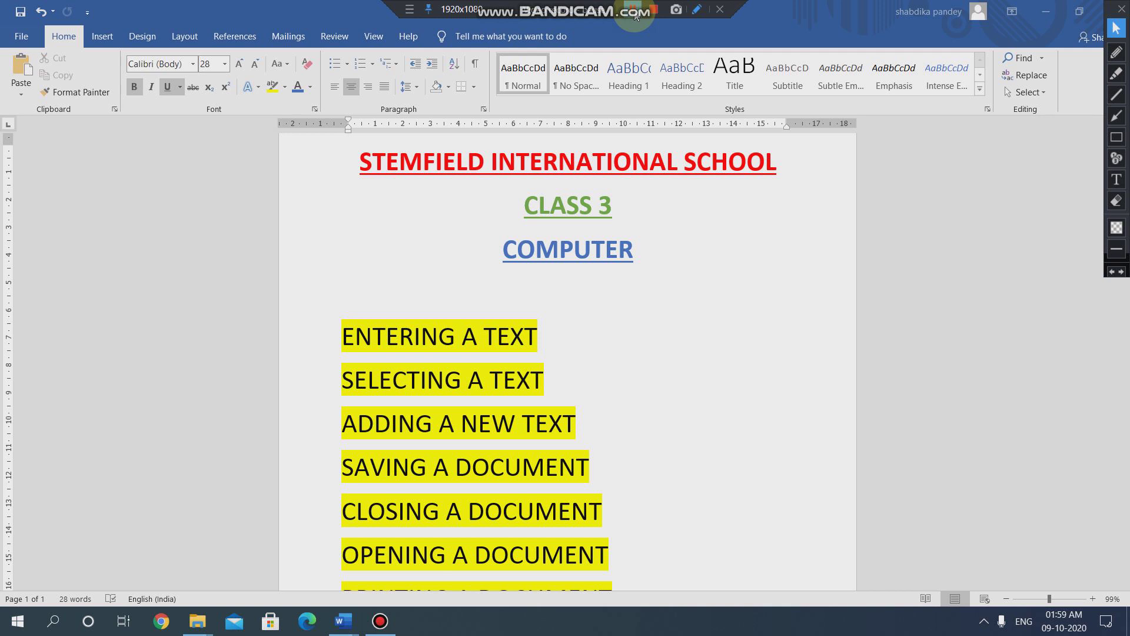
Step: Look through the highlighted topic list, from ENTERING A TEXT down to PRINTING A DOCUMENT
click(480, 335)
key(Down)
key(Down)
key(Down)
key(Down)
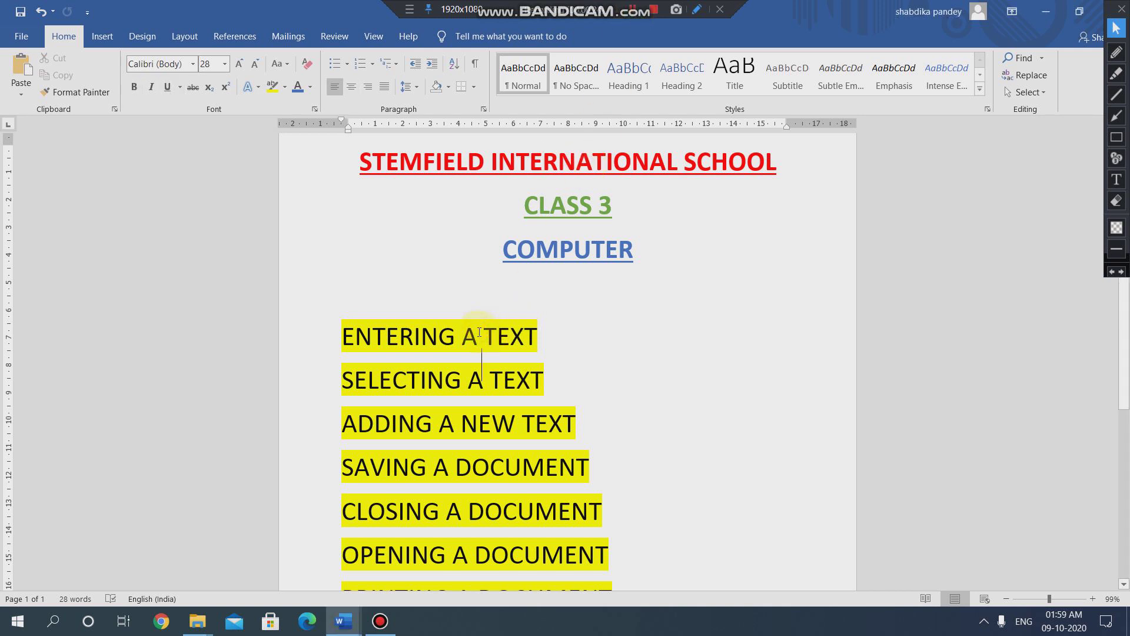
key(Down)
key(Down)
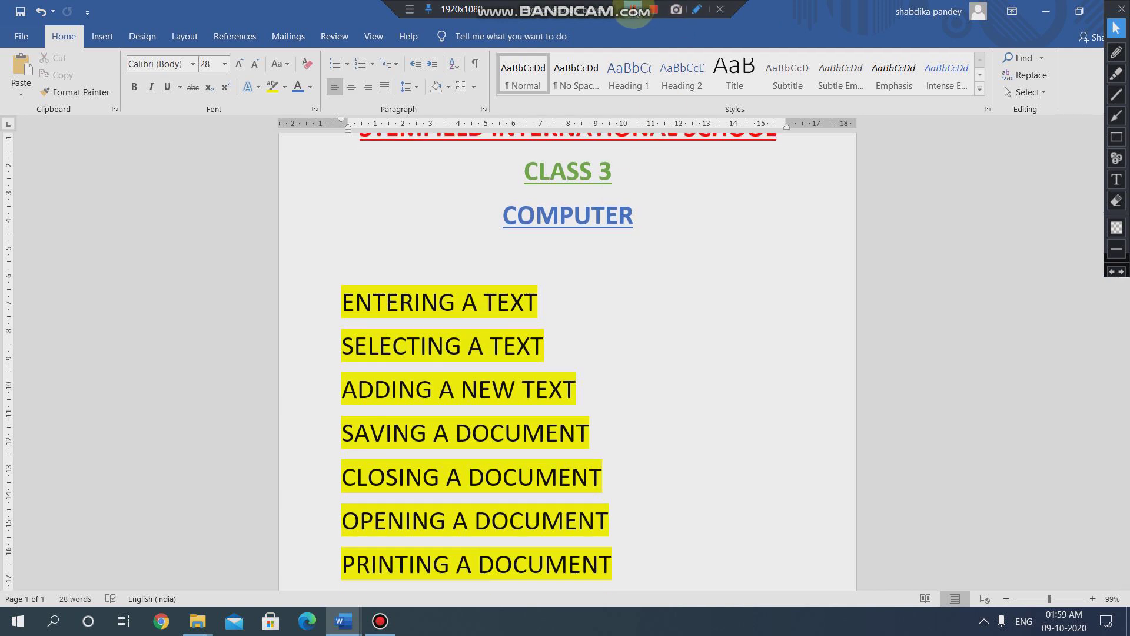
click(633, 11)
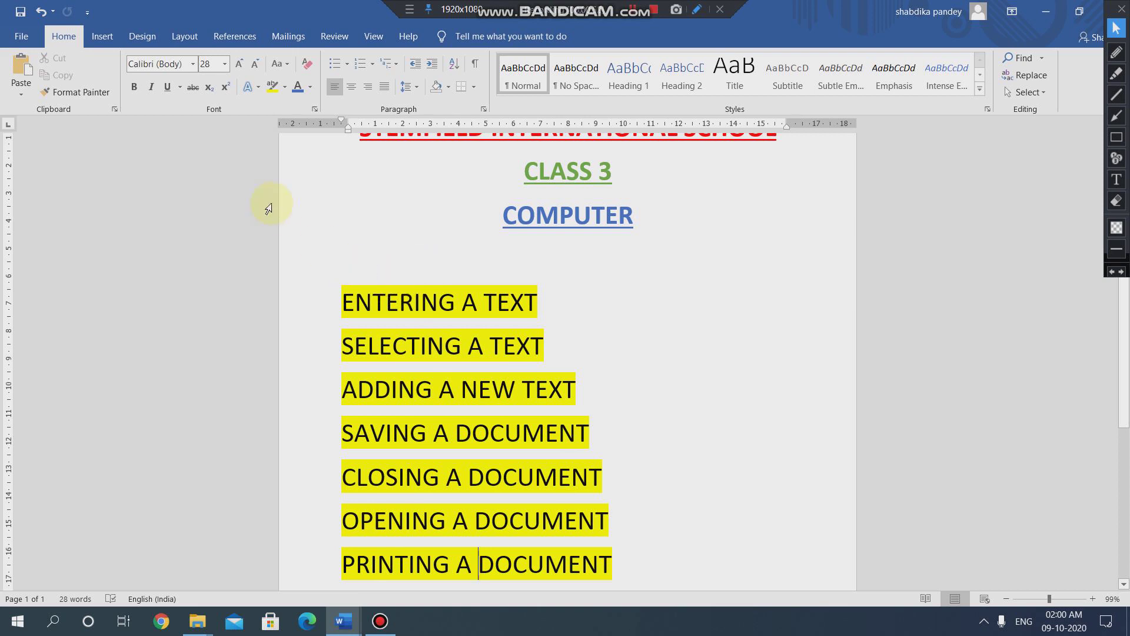
Step: Create a new blank document
click(18, 39)
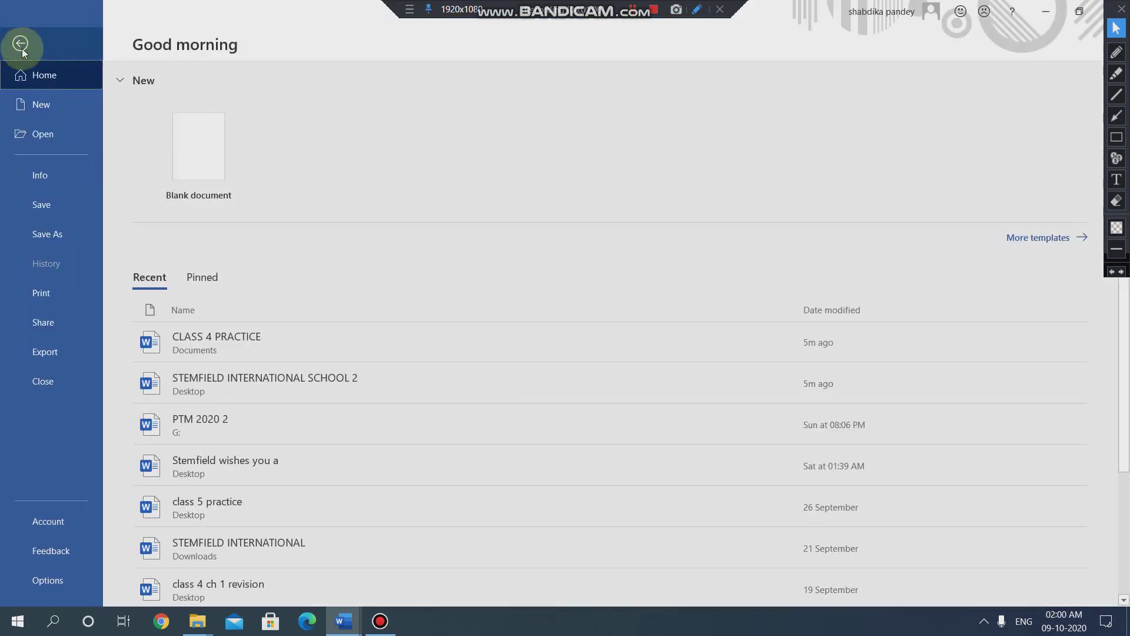
click(64, 104)
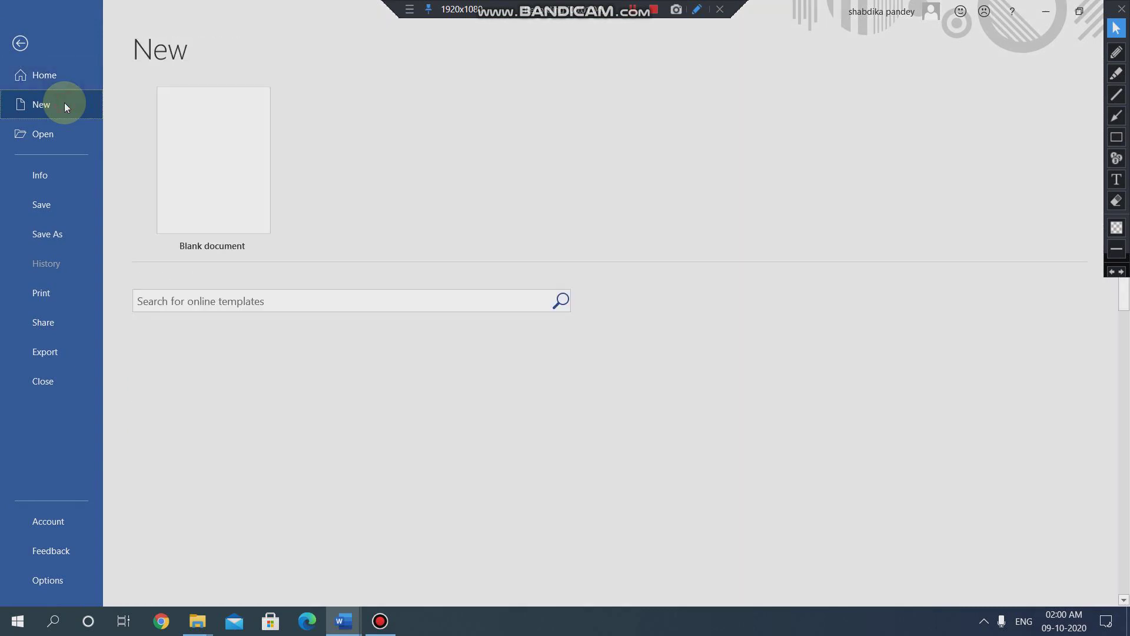
click(224, 172)
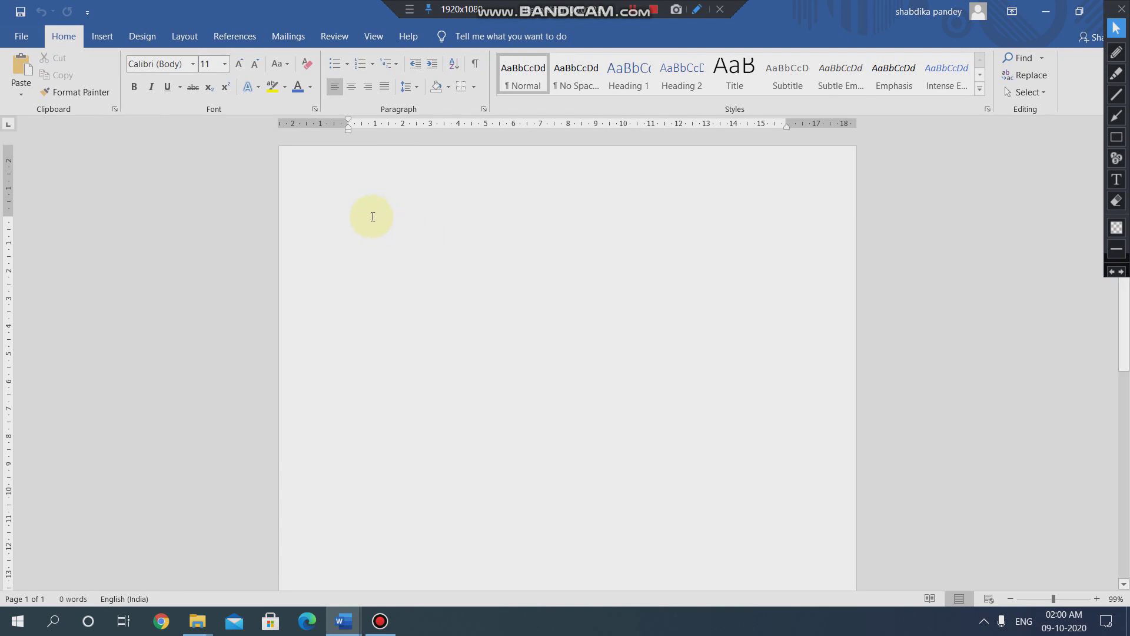
Step: Set the font size to 28 and enter STEMFIELD SCHOOL on the first line
click(223, 63)
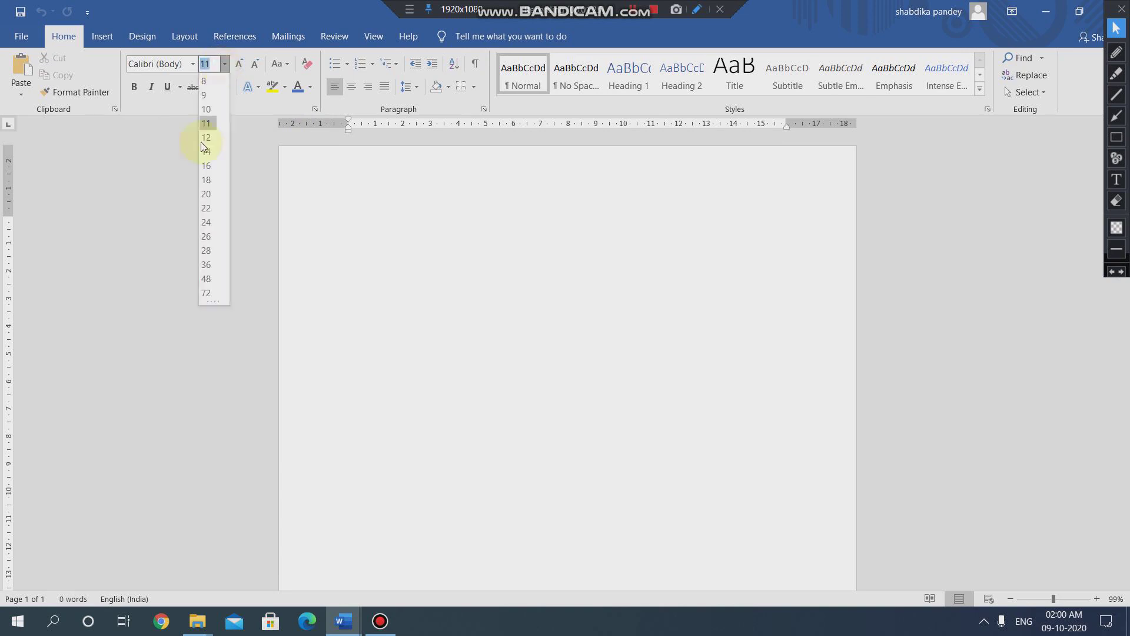
click(203, 253)
click(356, 234)
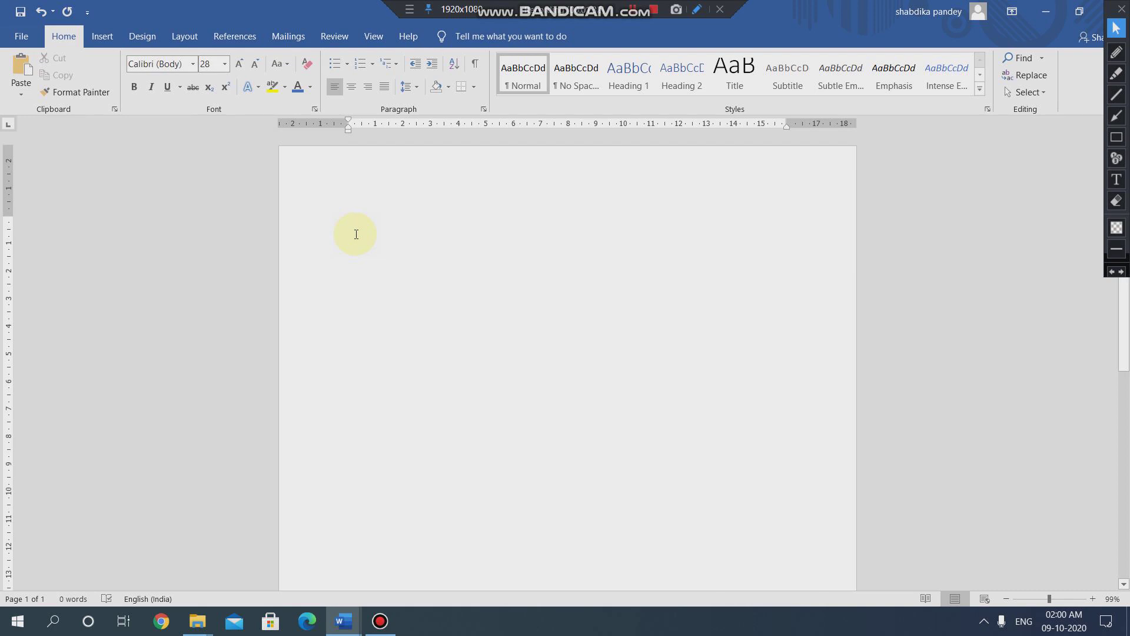
text(STE)
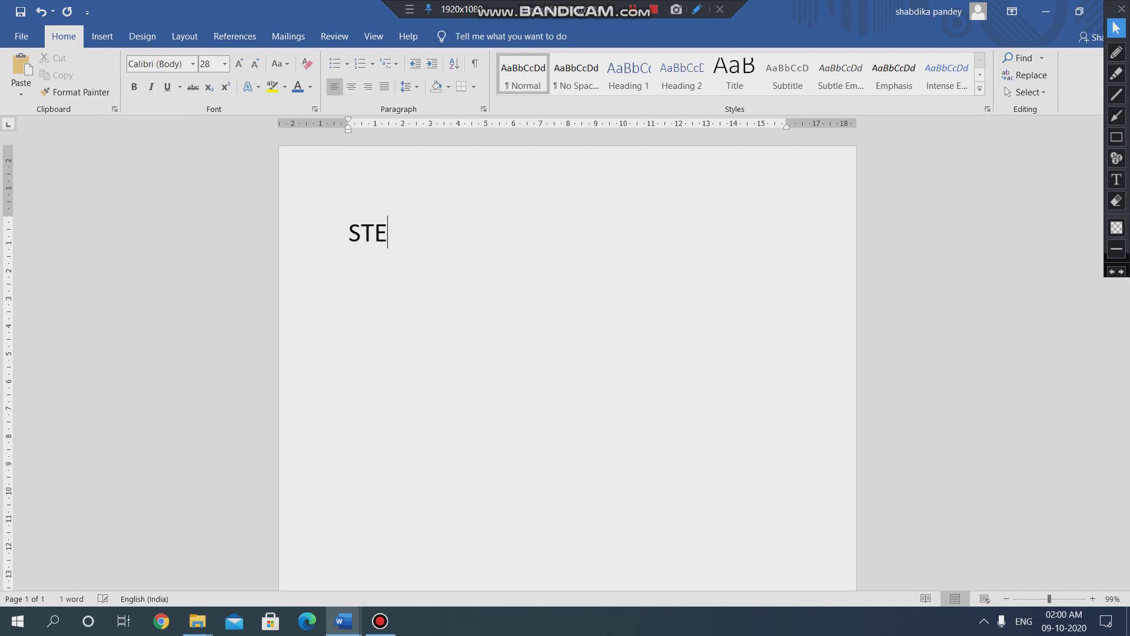
text(MFIE)
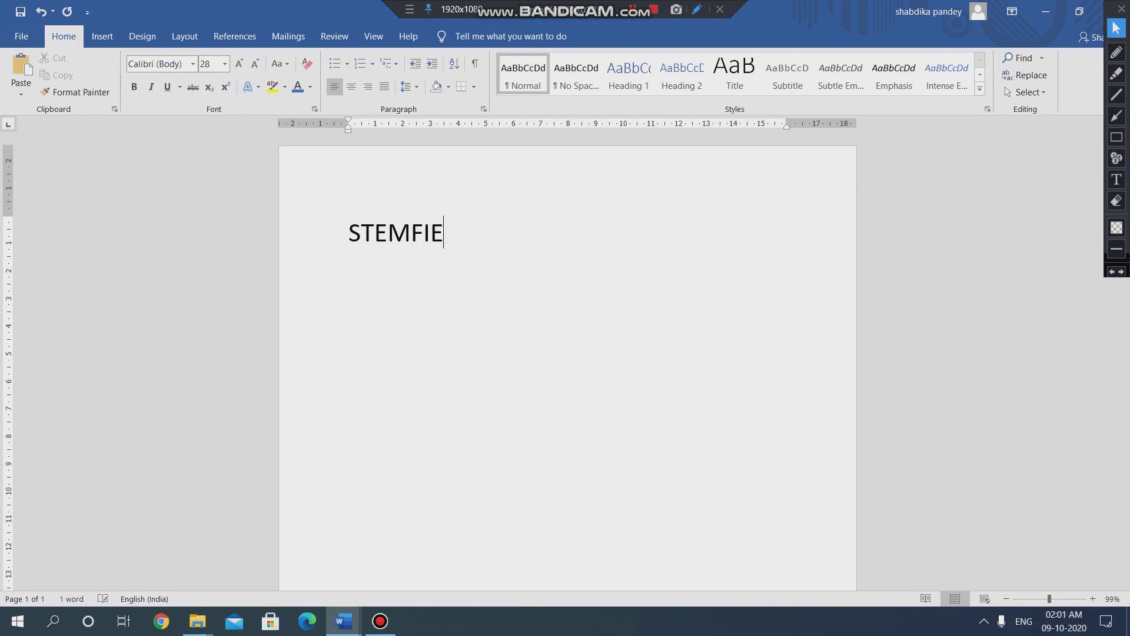
text(LD SC)
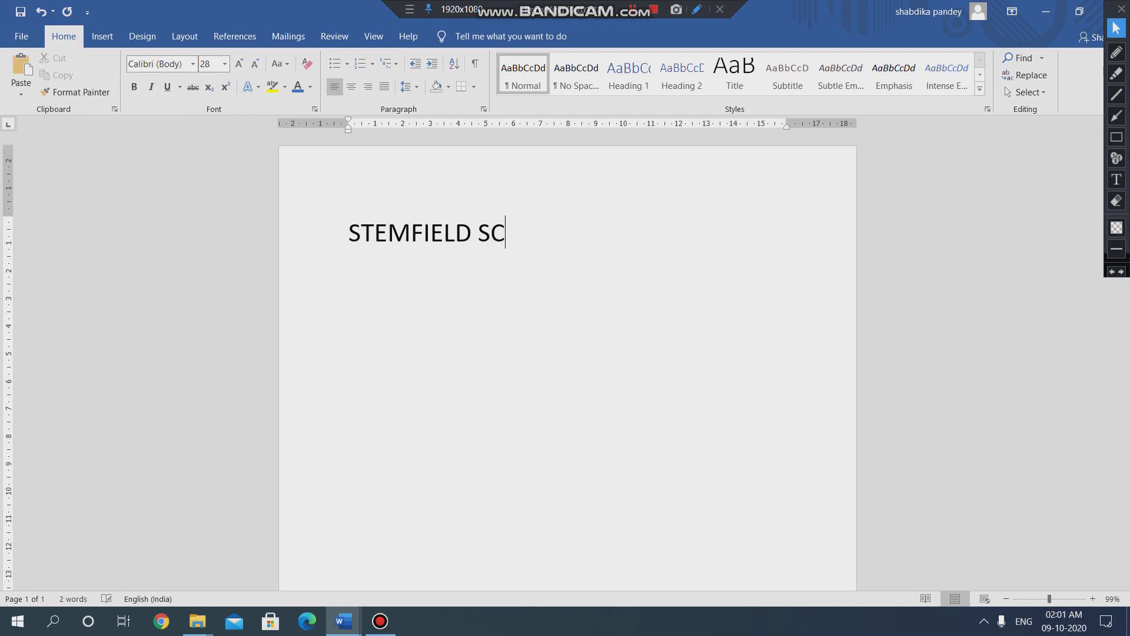
text(HOOL)
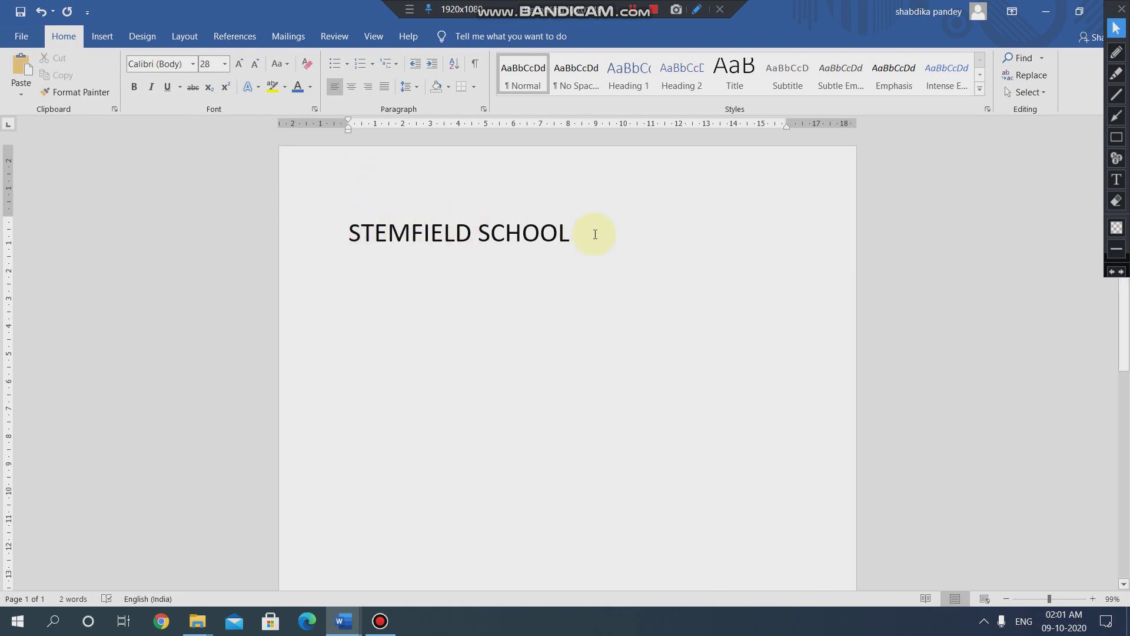
Step: Start a new line below STEMFIELD SCHOOL
key(Home)
click(570, 236)
click(636, 18)
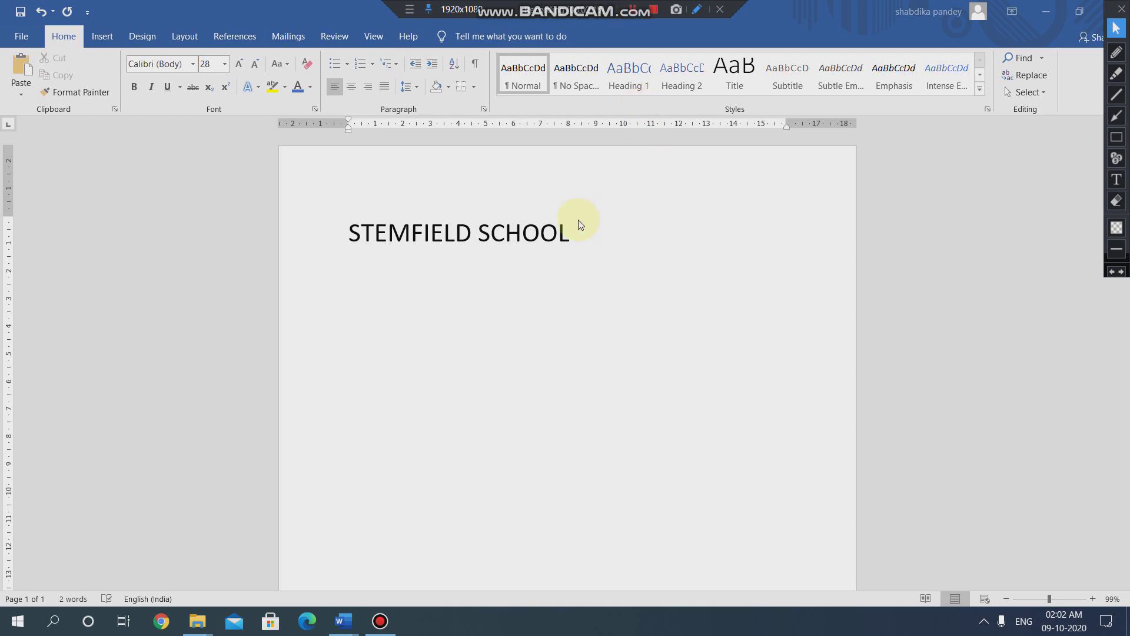
drag(581, 232, 573, 233)
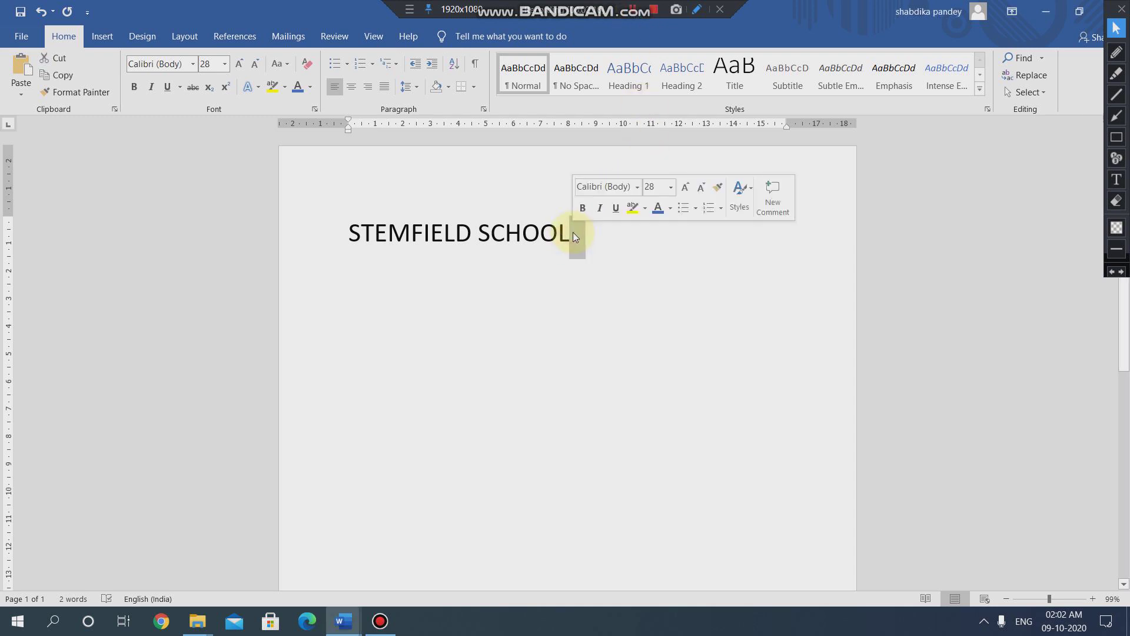
click(574, 234)
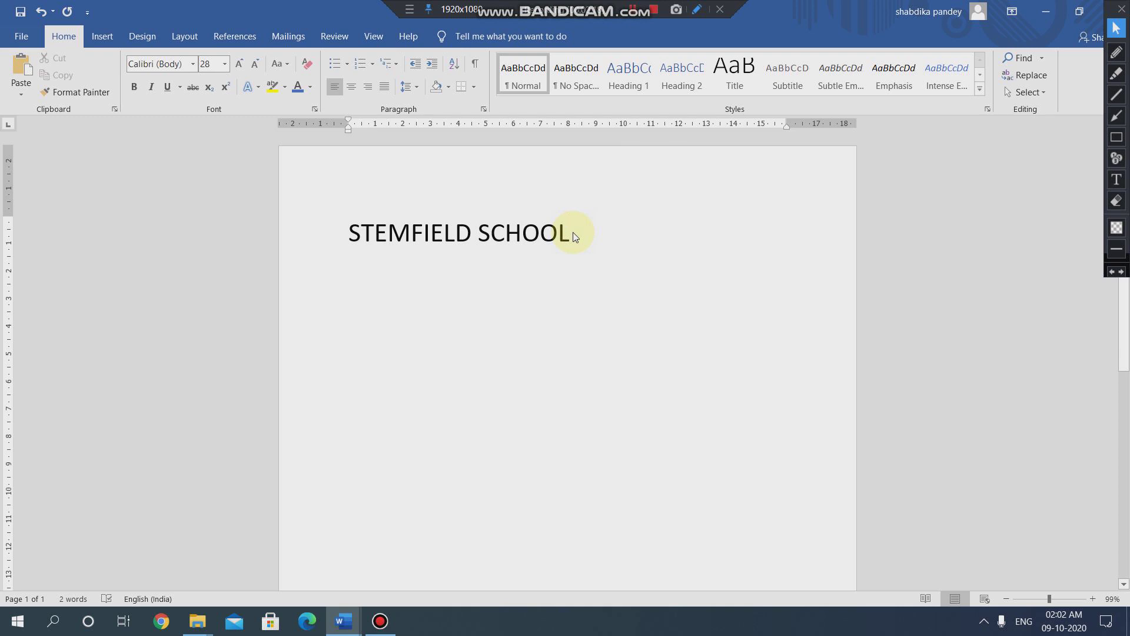
key(Return)
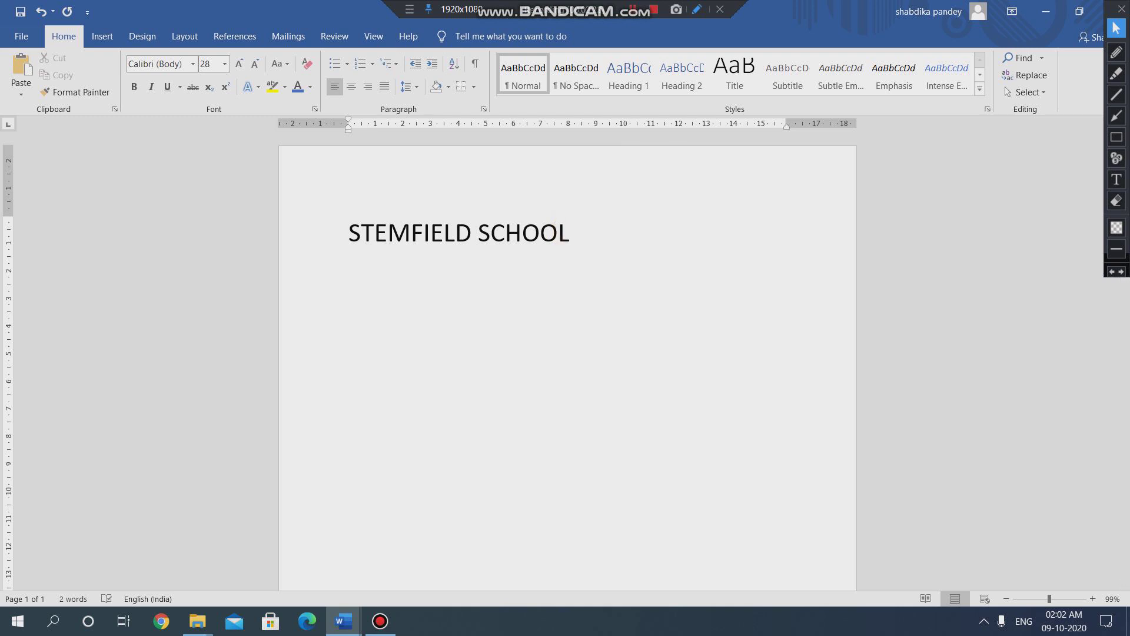
Step: Enter some random letters on the second line and erase them again
text(DGJHBNBMB)
key(BackSpace)
key(BackSpace)
key(BackSpace)
key(BackSpace)
key(BackSpace)
key(BackSpace)
key(BackSpace)
key(BackSpace)
key(BackSpace)
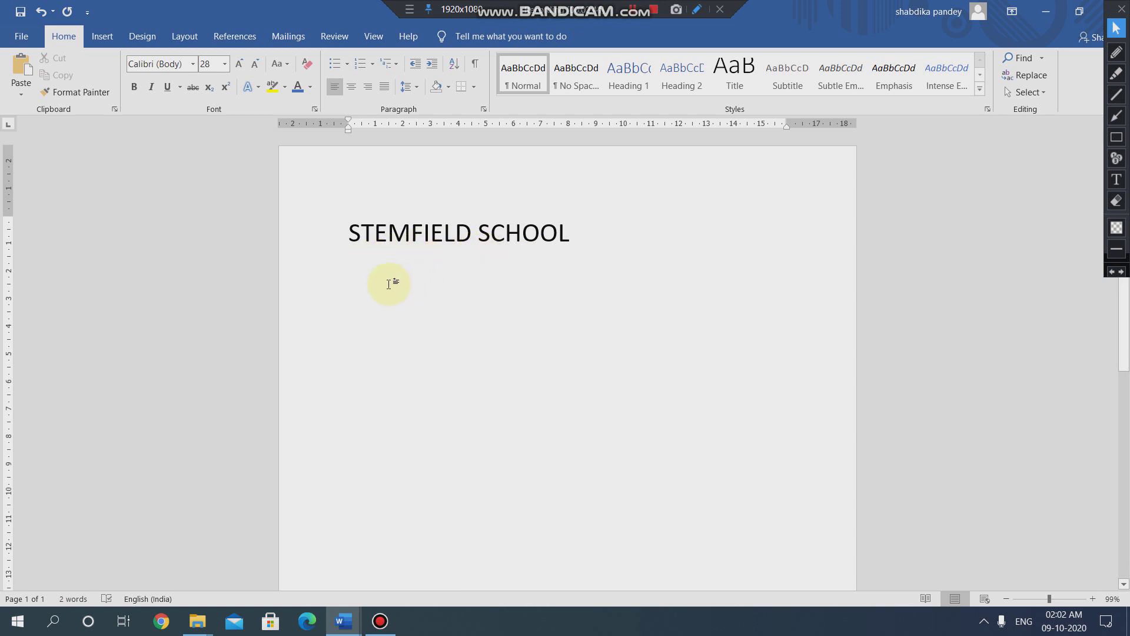
Step: Enter COMPUTER on the second line
text(COMPUR)
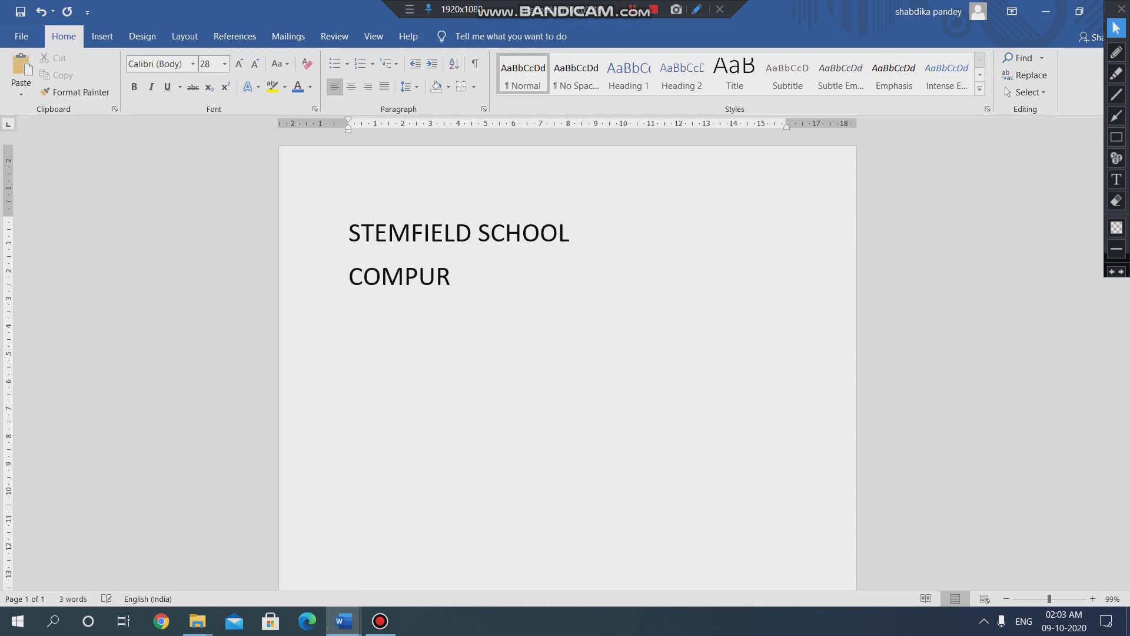
key(BackSpace)
text(TER)
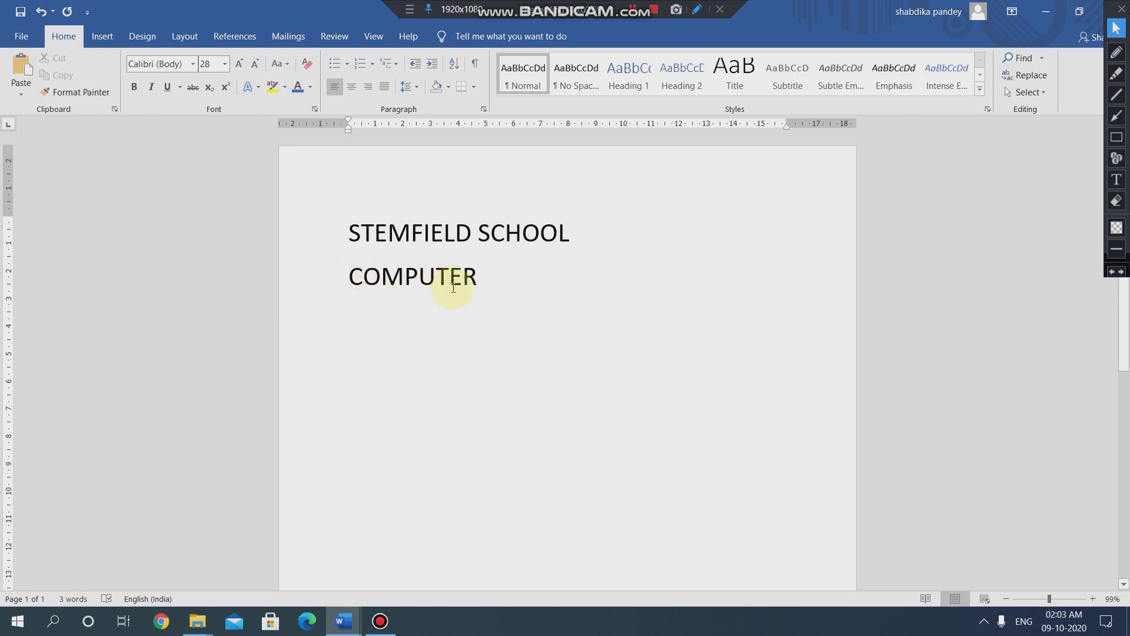
Step: Select the whole COMPUTER line, and clear the selection again
click(348, 280)
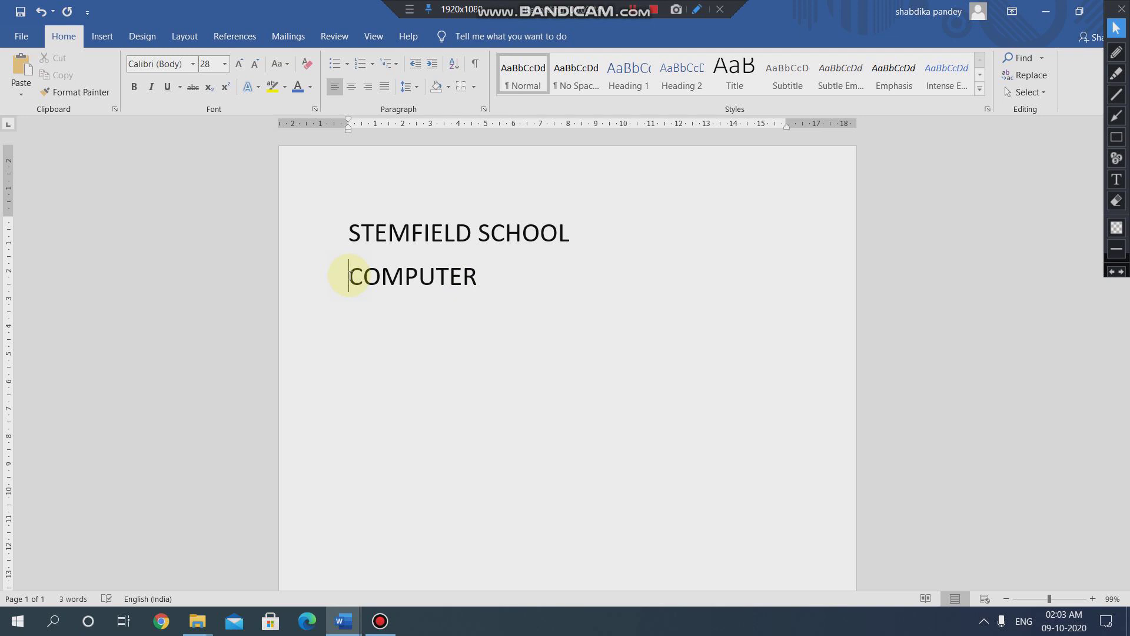
click(350, 276)
click(630, 6)
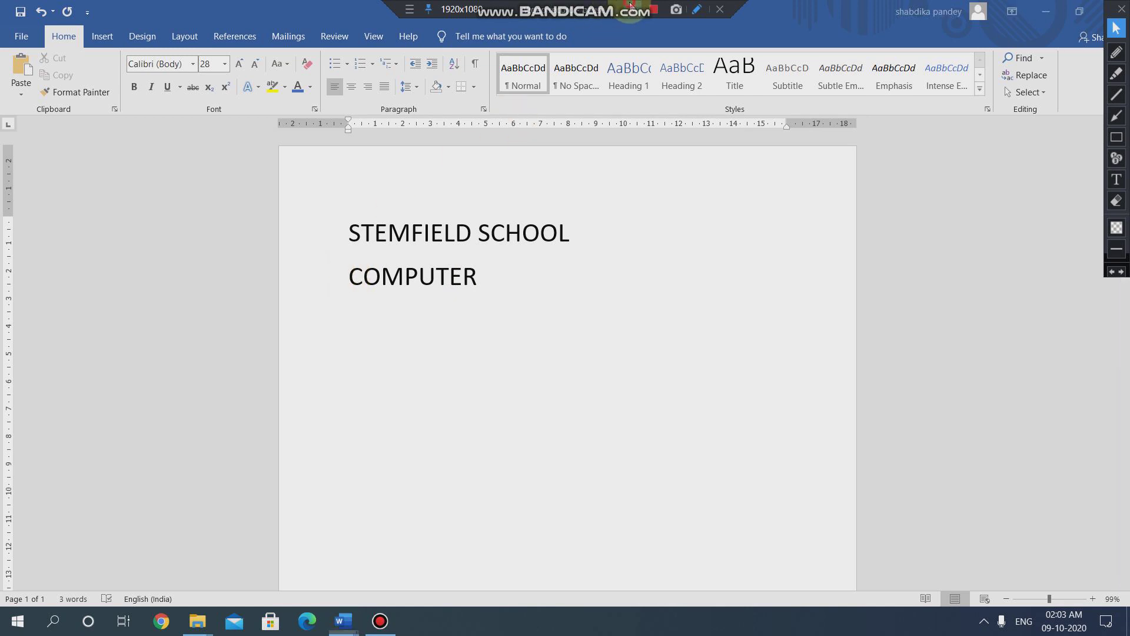
click(350, 280)
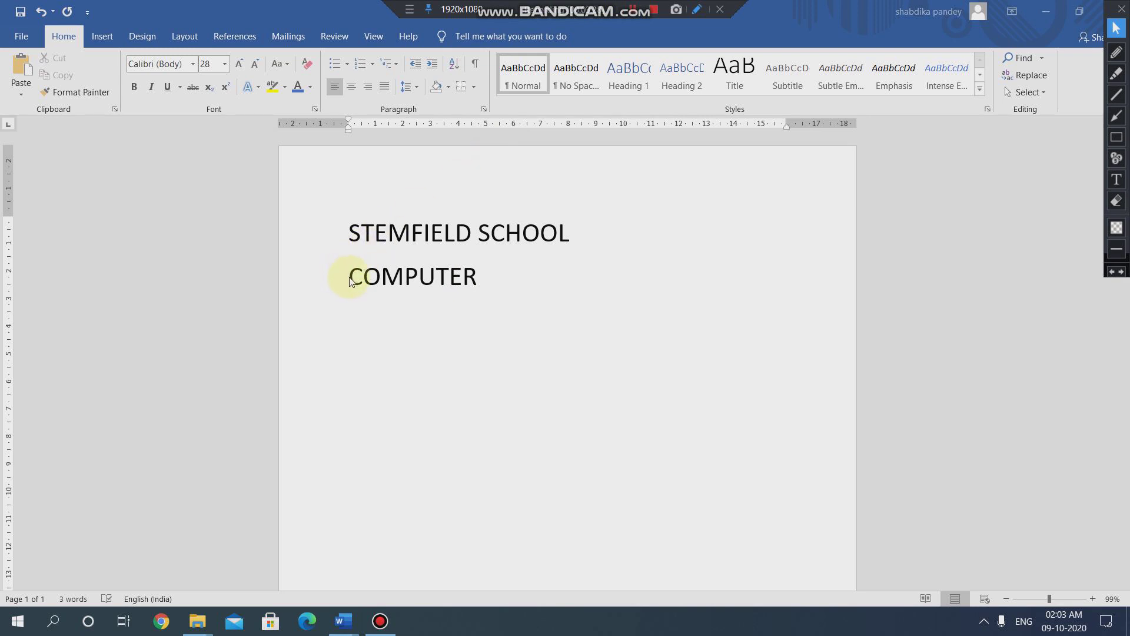
triple_click(350, 280)
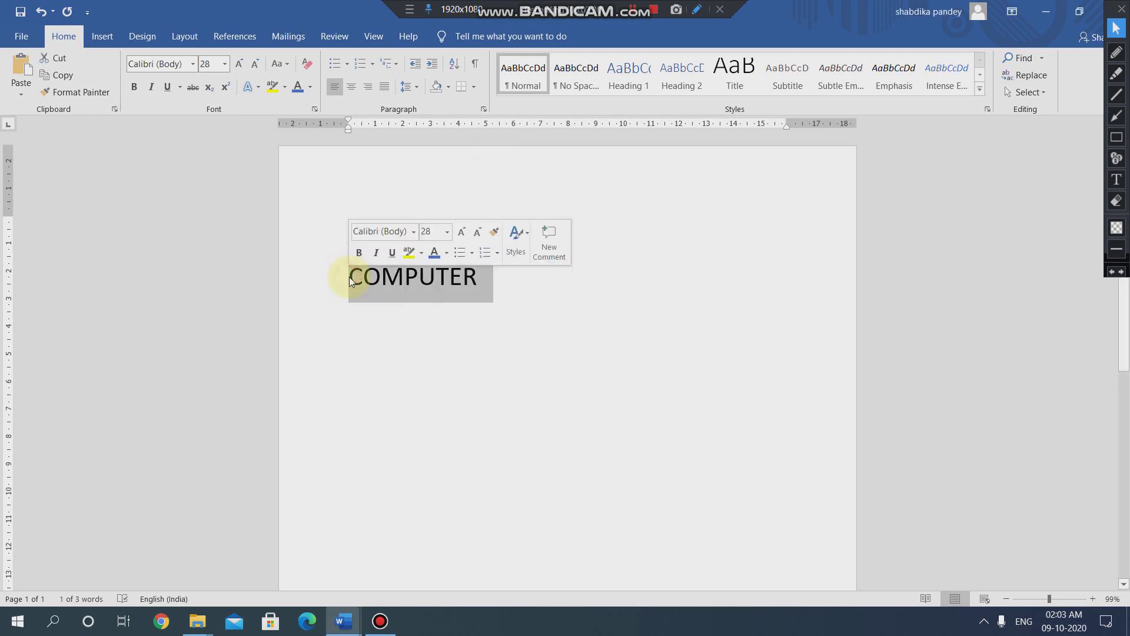
click(350, 277)
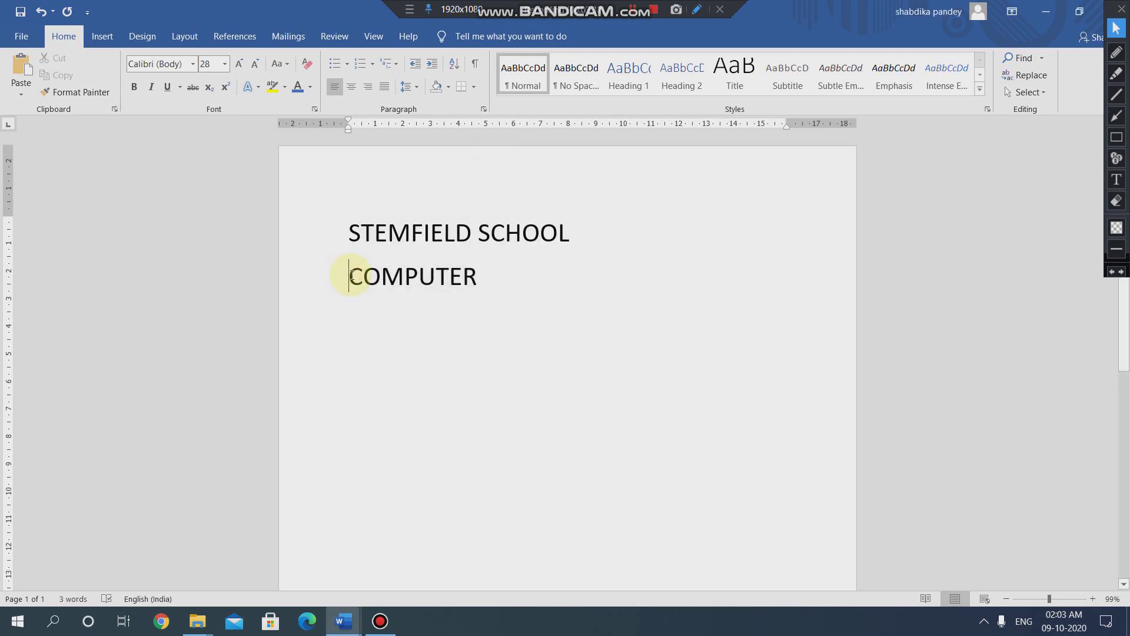
Step: Select the COMPUTER line and move it above STEMFIELD SCHOOL
drag(346, 276, 478, 272)
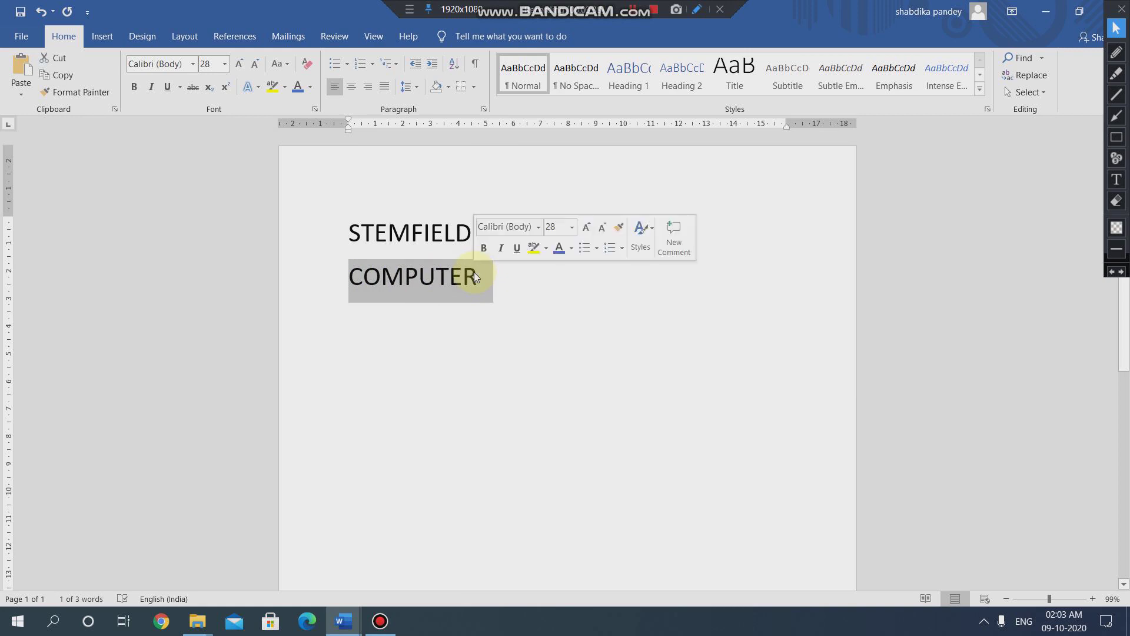
click(627, 13)
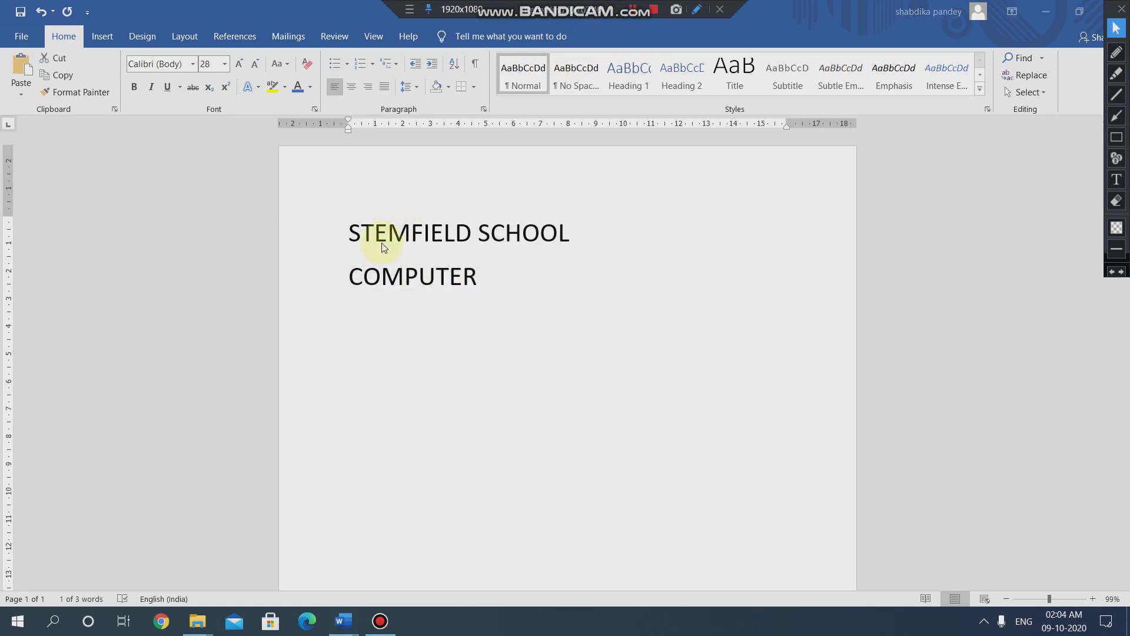
click(350, 278)
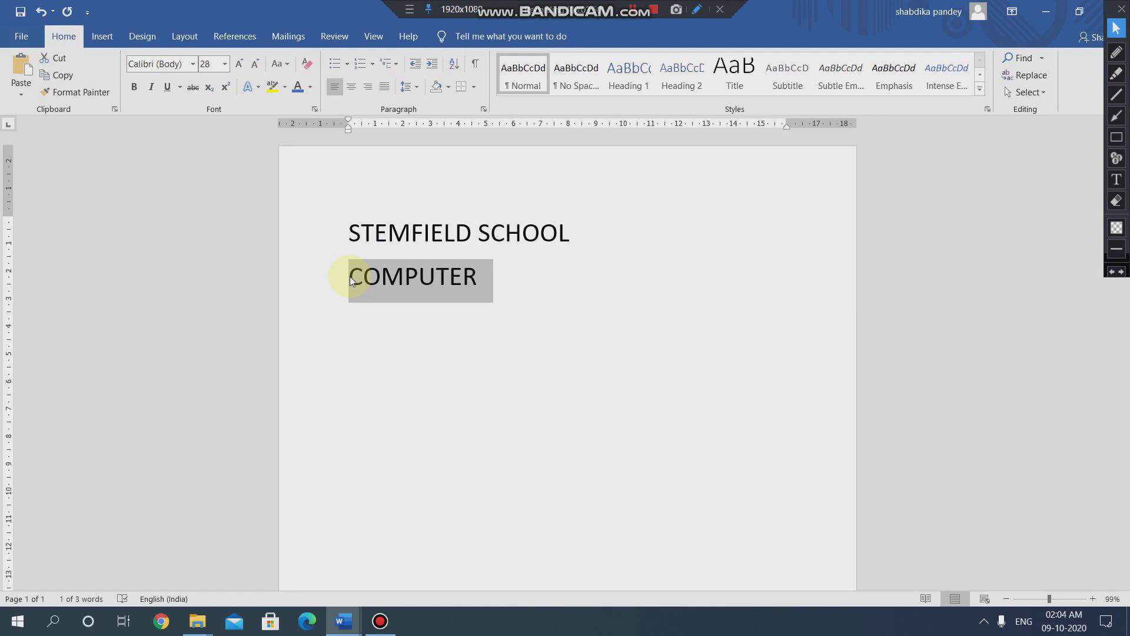
drag(350, 277, 349, 234)
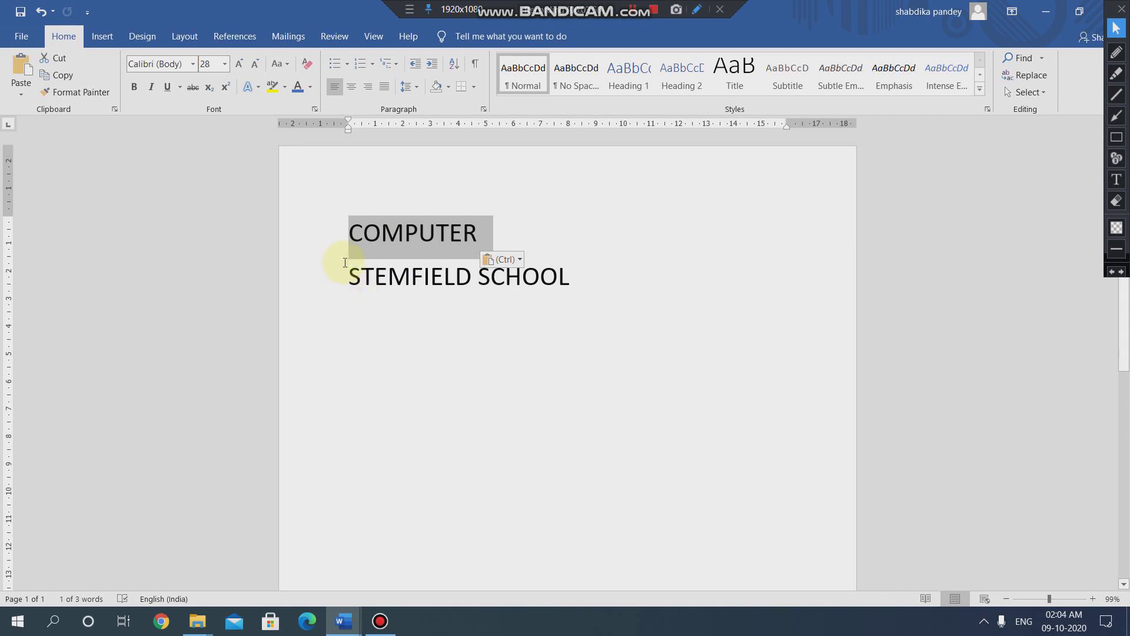
Step: Select both lines of text together, and clear the selection again
click(350, 227)
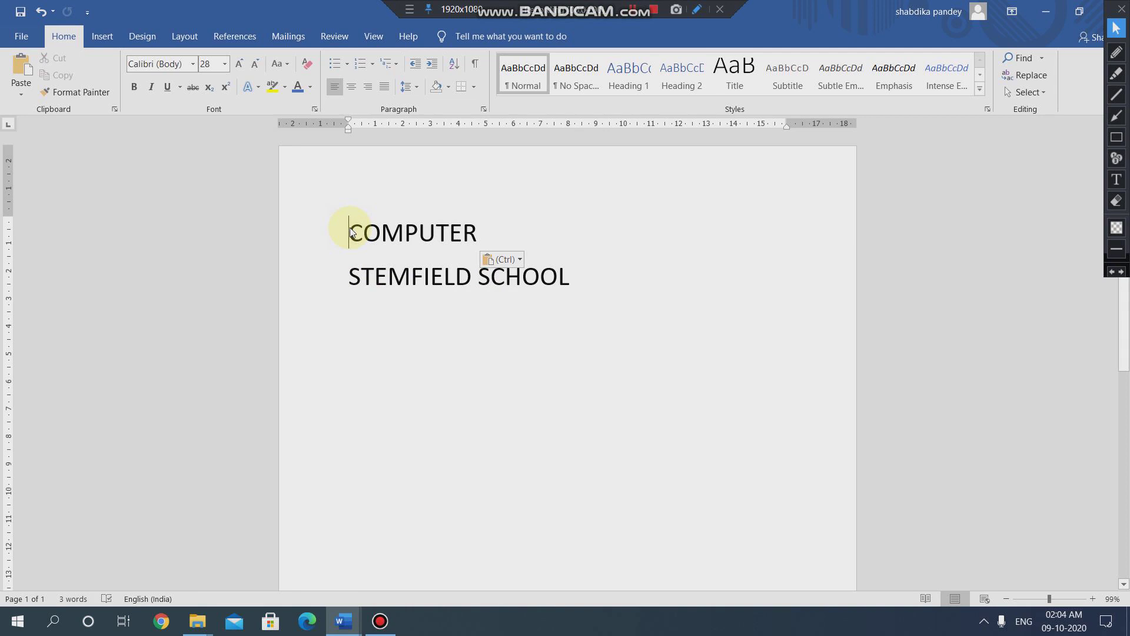
drag(350, 231, 588, 278)
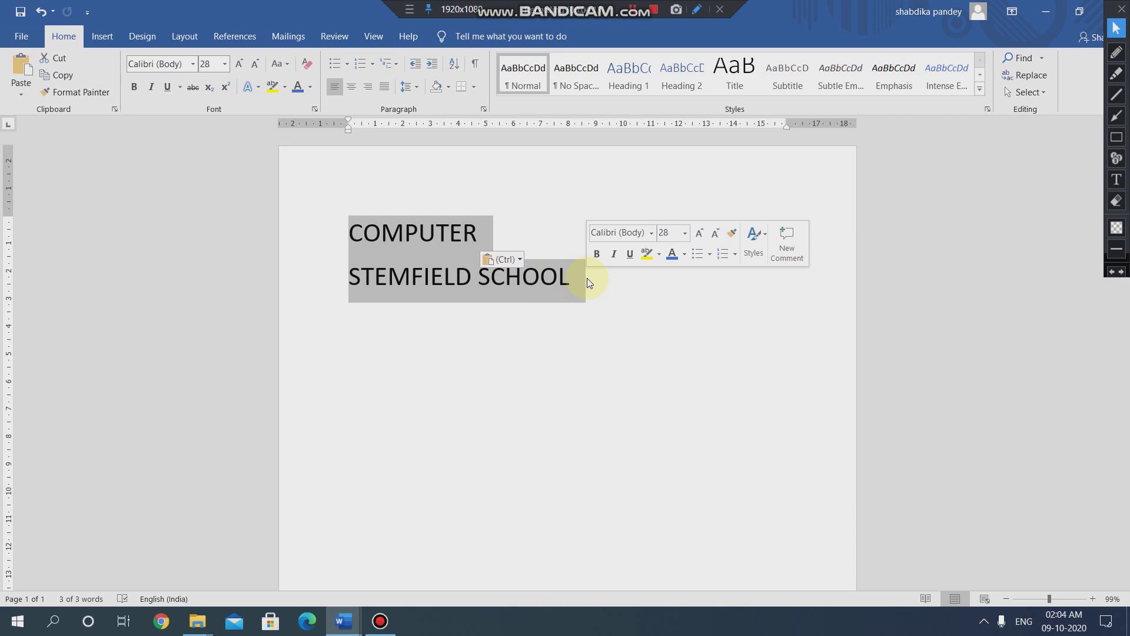
click(559, 277)
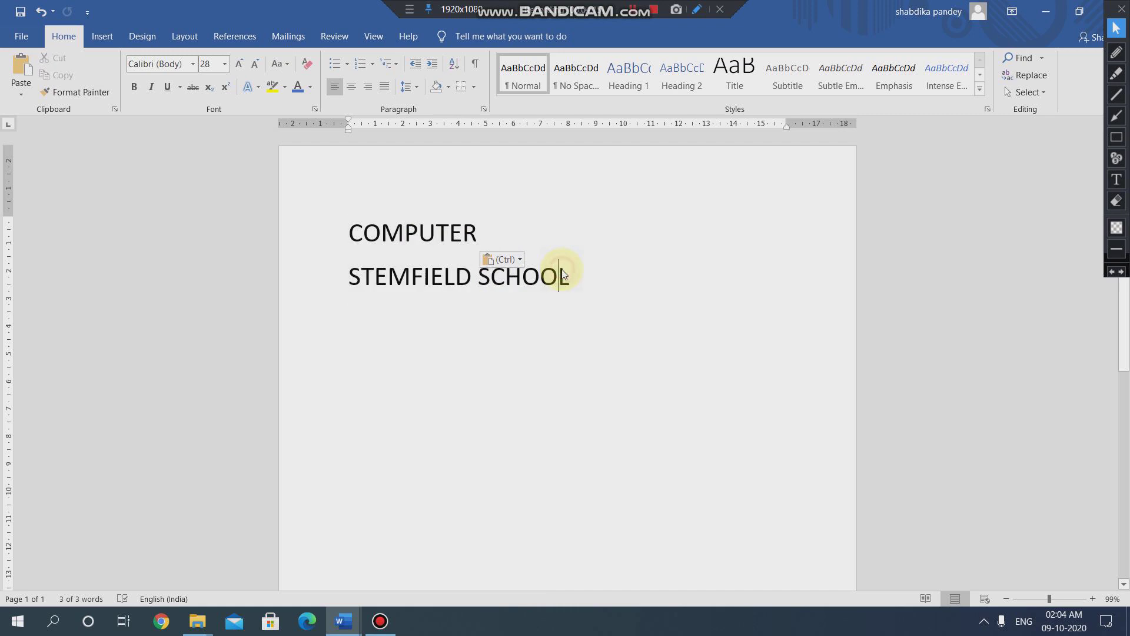
Step: Insert an extra letter D after STEMFIELD and delete it again
click(471, 285)
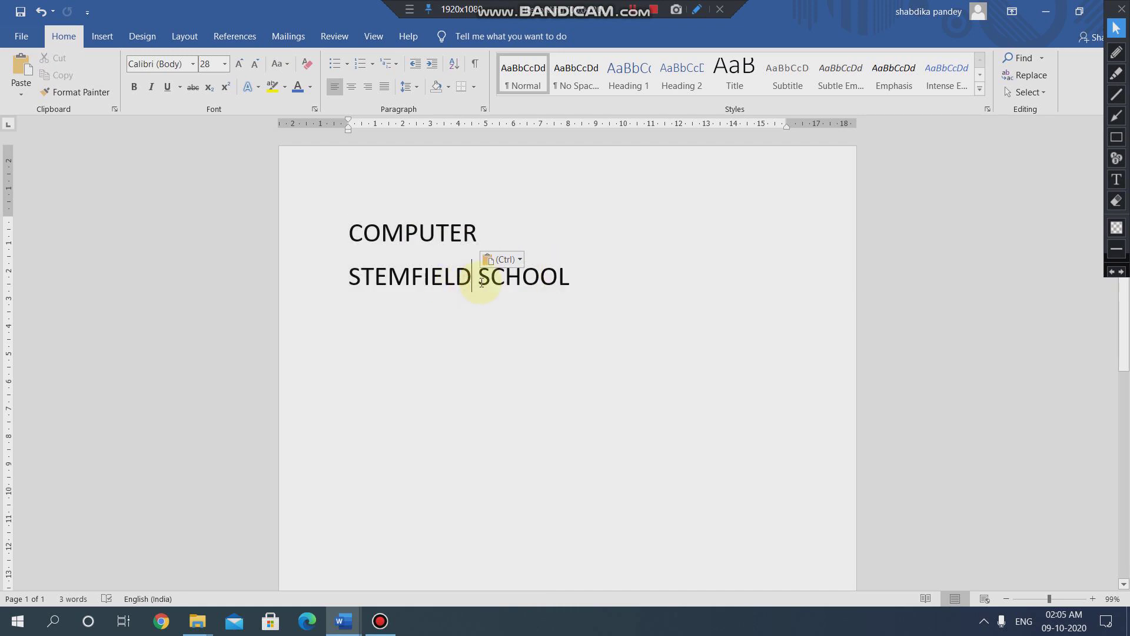
text(D)
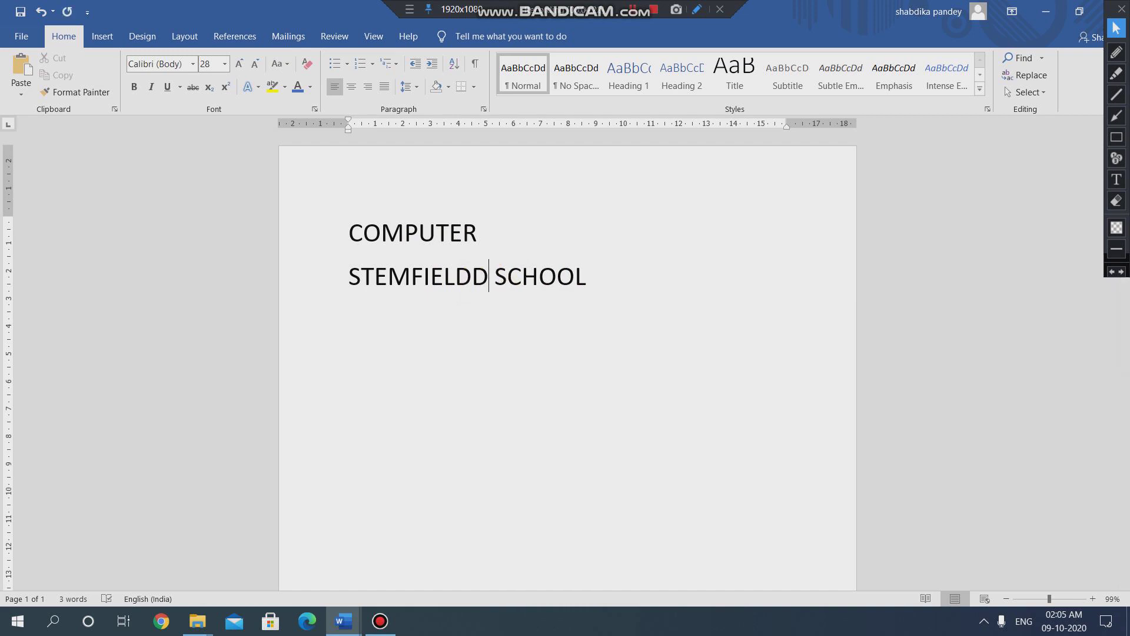
key(BackSpace)
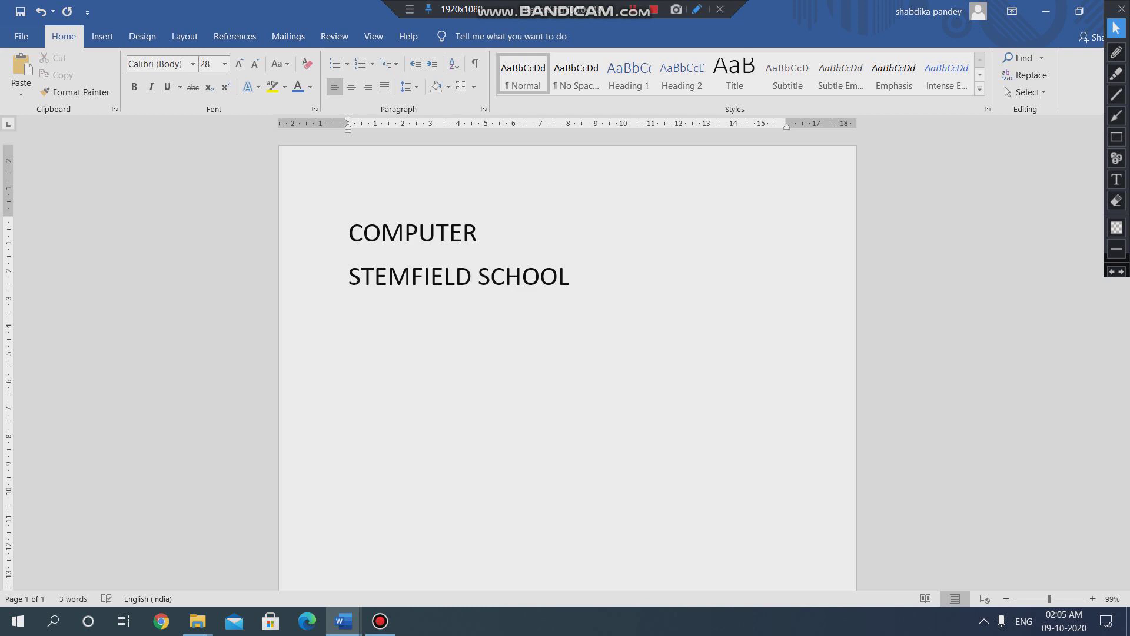
click(570, 279)
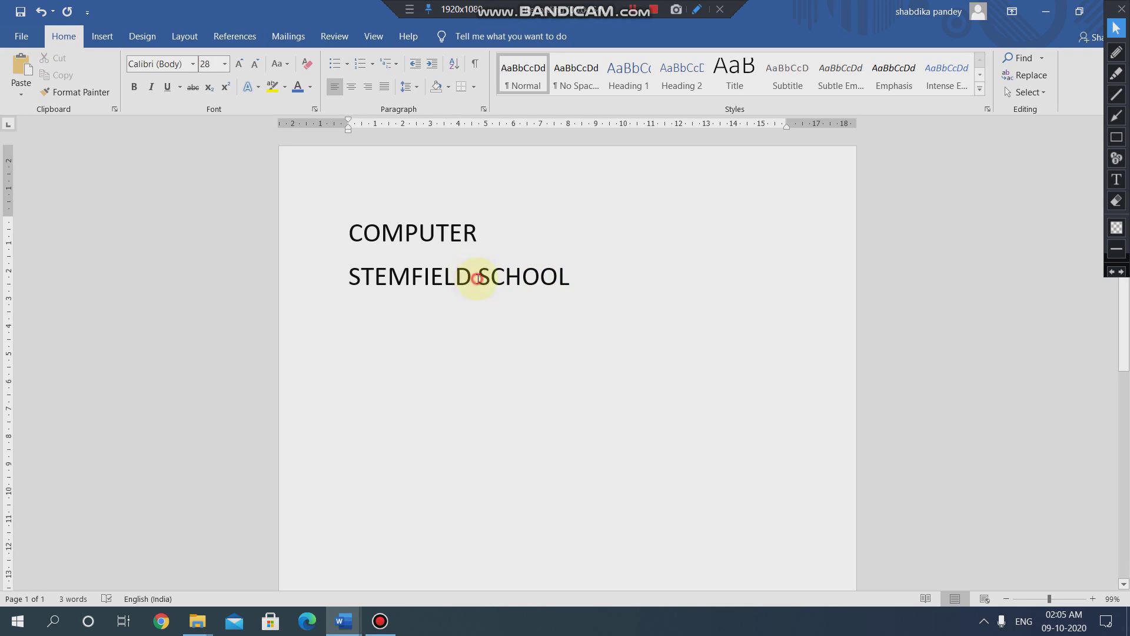
Step: Insert the word INTERNATIONAL between STEMFIELD and SCHOOL in the second line
click(478, 279)
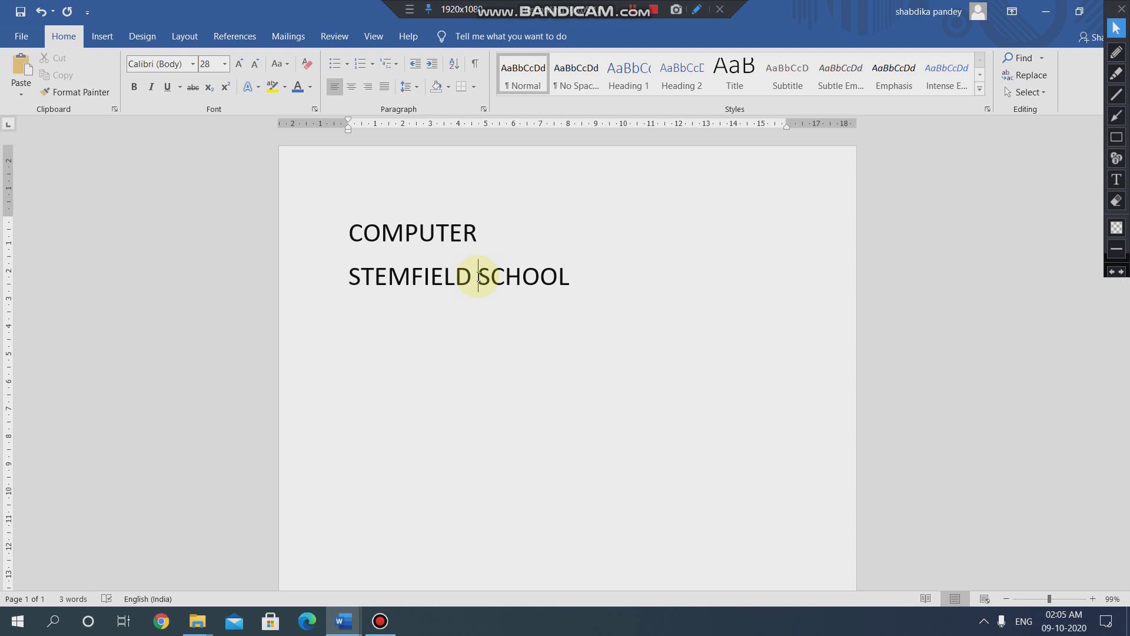
text(INTE)
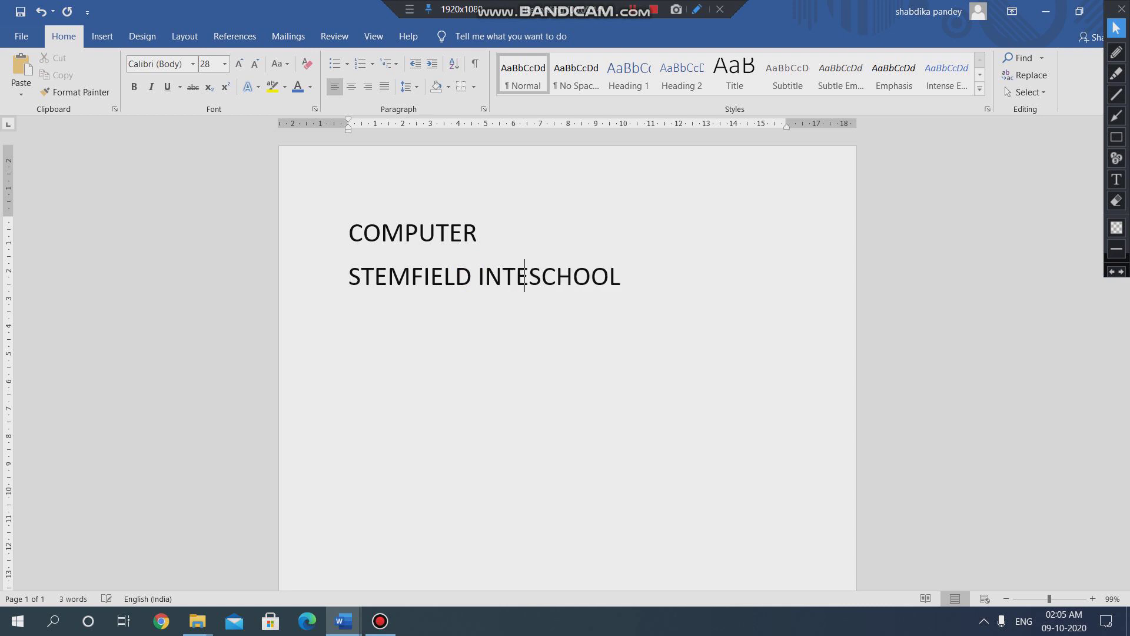
text(R)
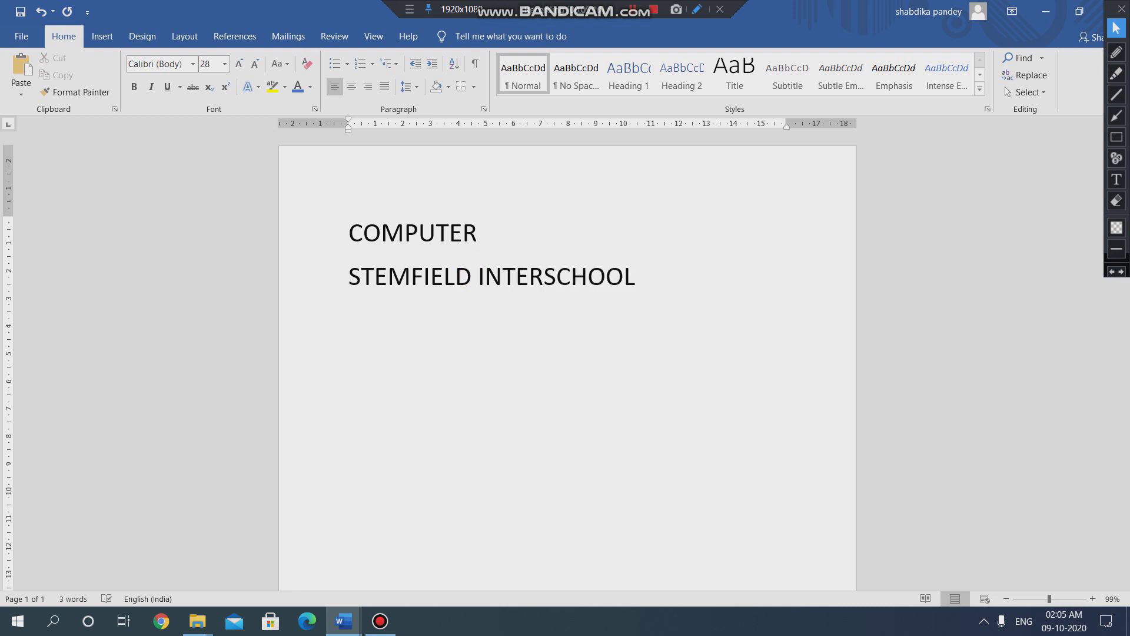
text(NAT)
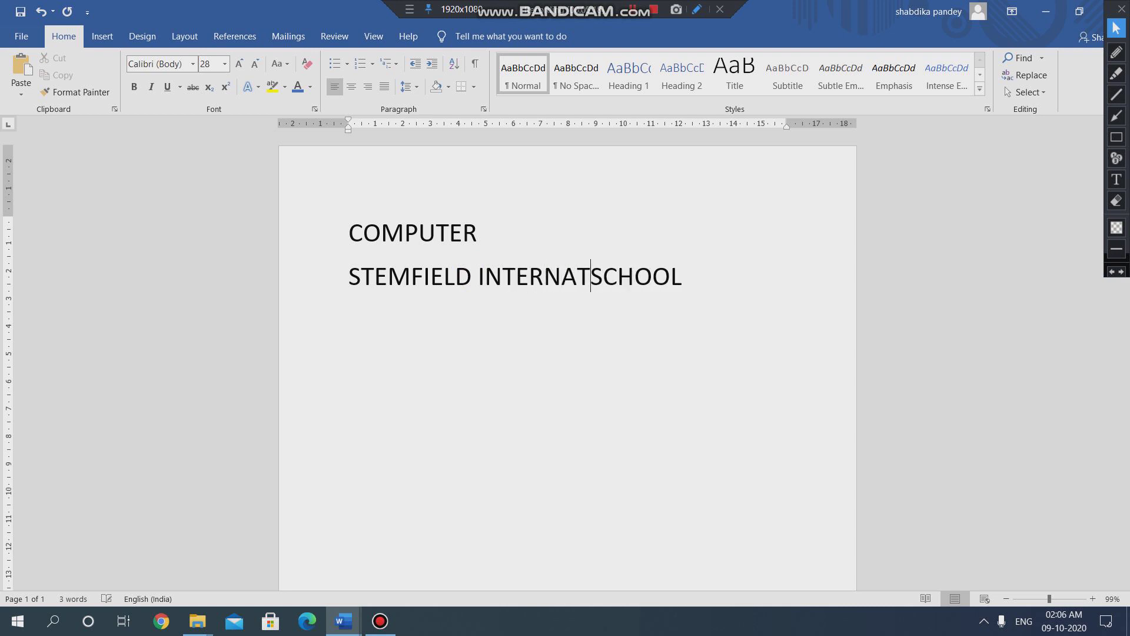
text(IONAL)
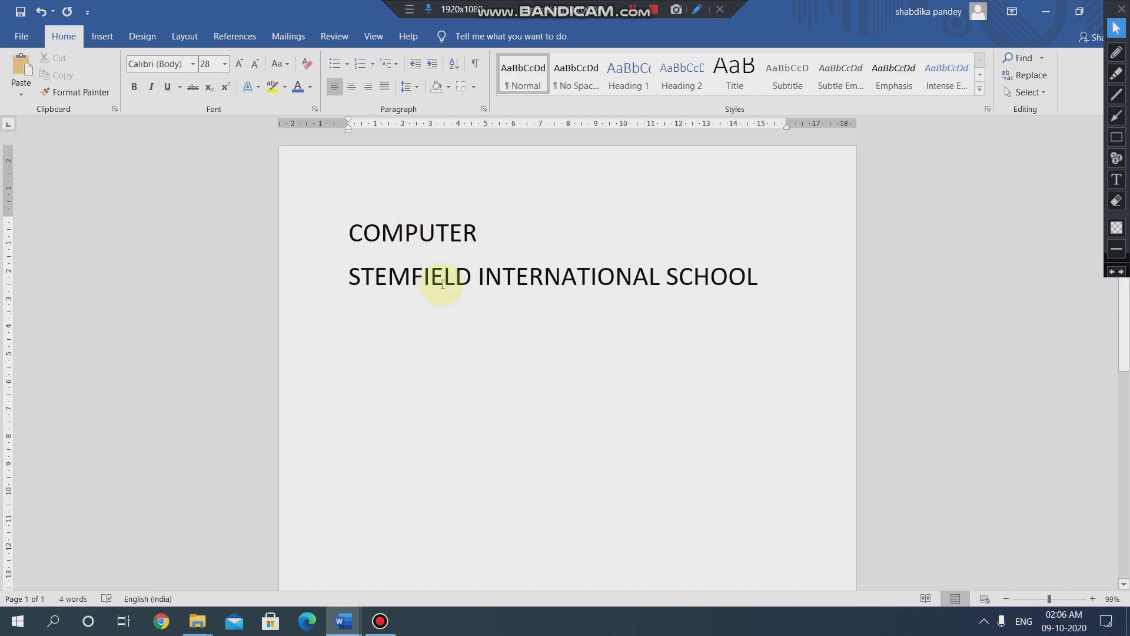
Step: Start saving the new document and browse to the Desktop as its save location
click(28, 38)
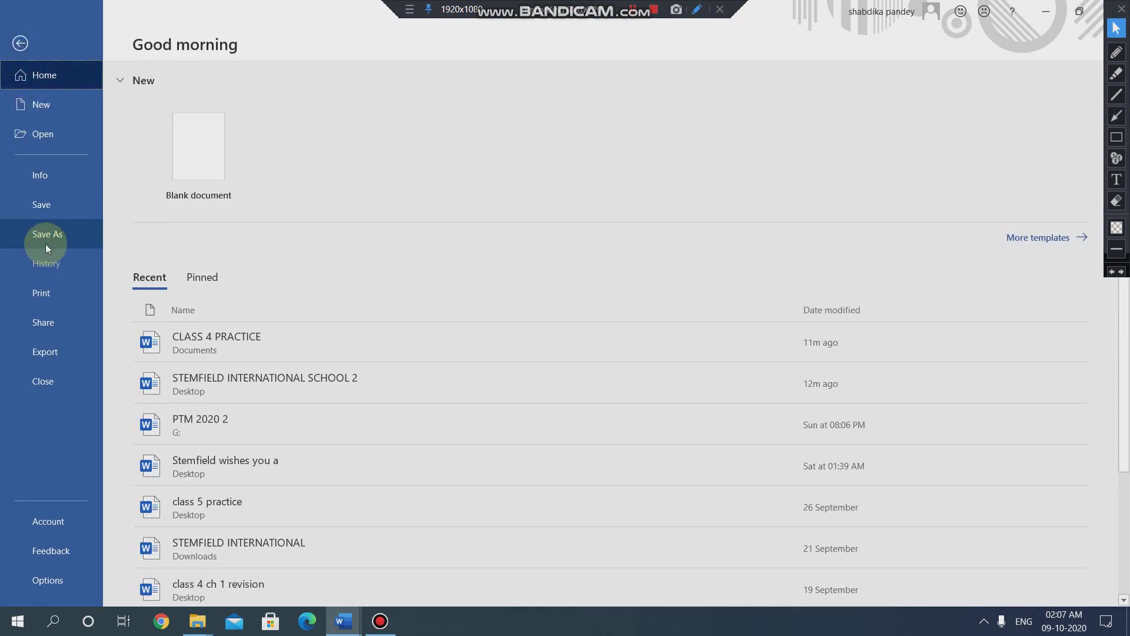
click(67, 201)
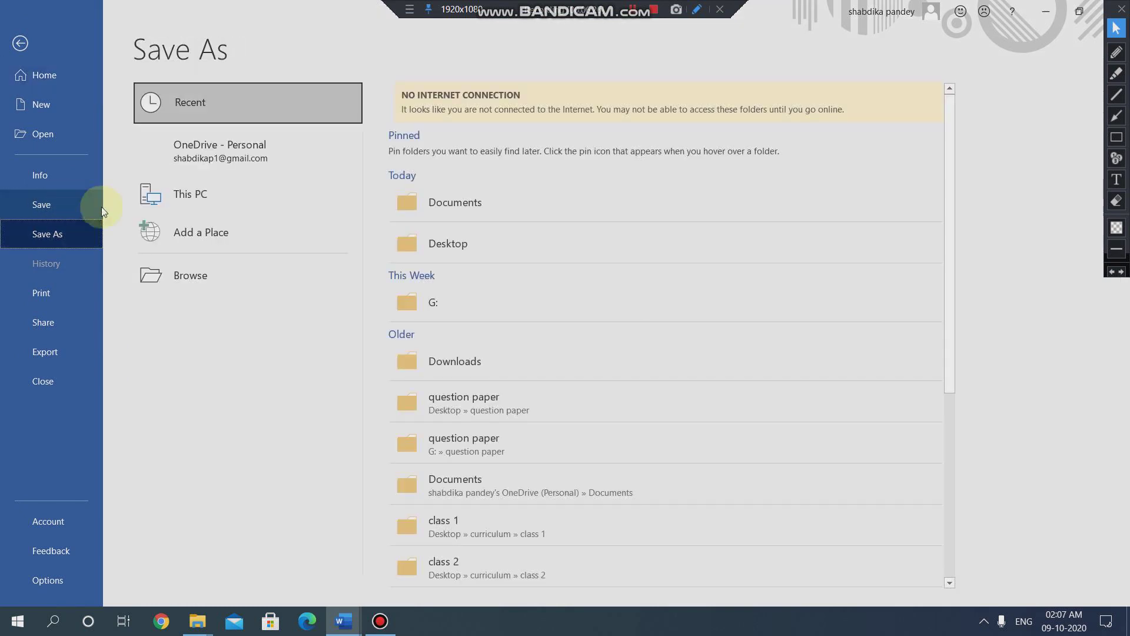
click(200, 266)
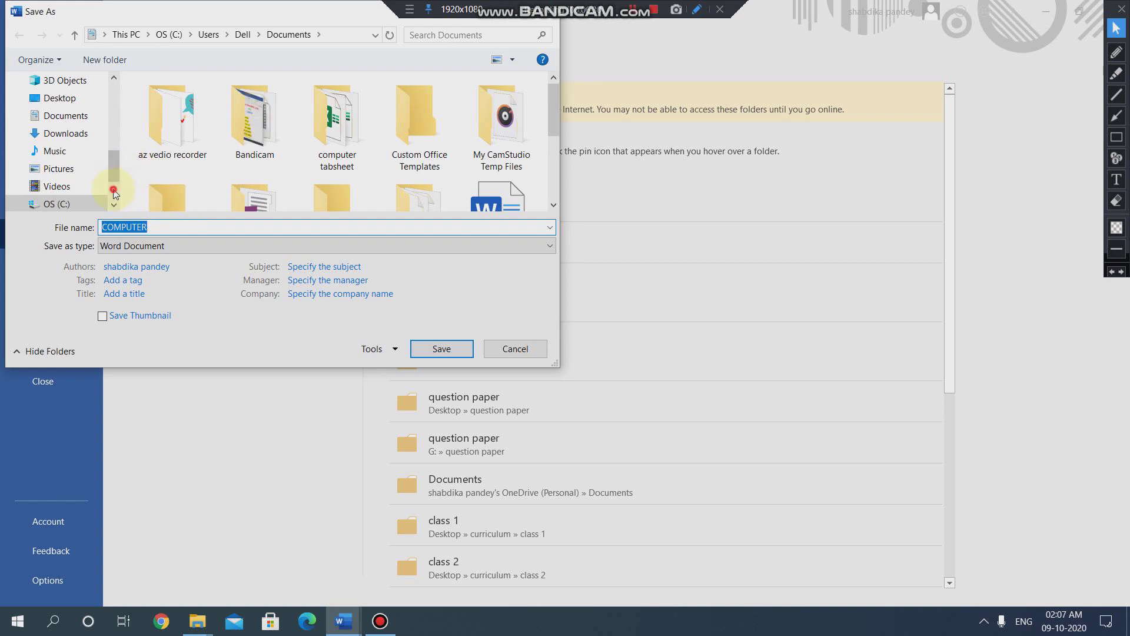
scroll(113, 189, down, 2)
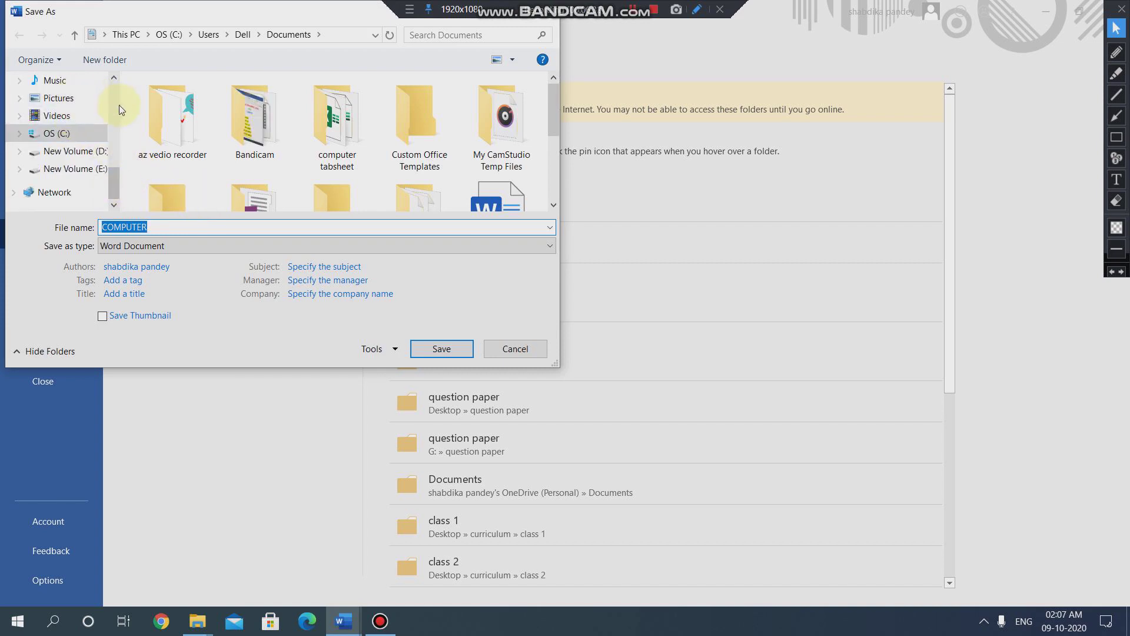
click(111, 102)
click(111, 104)
click(111, 103)
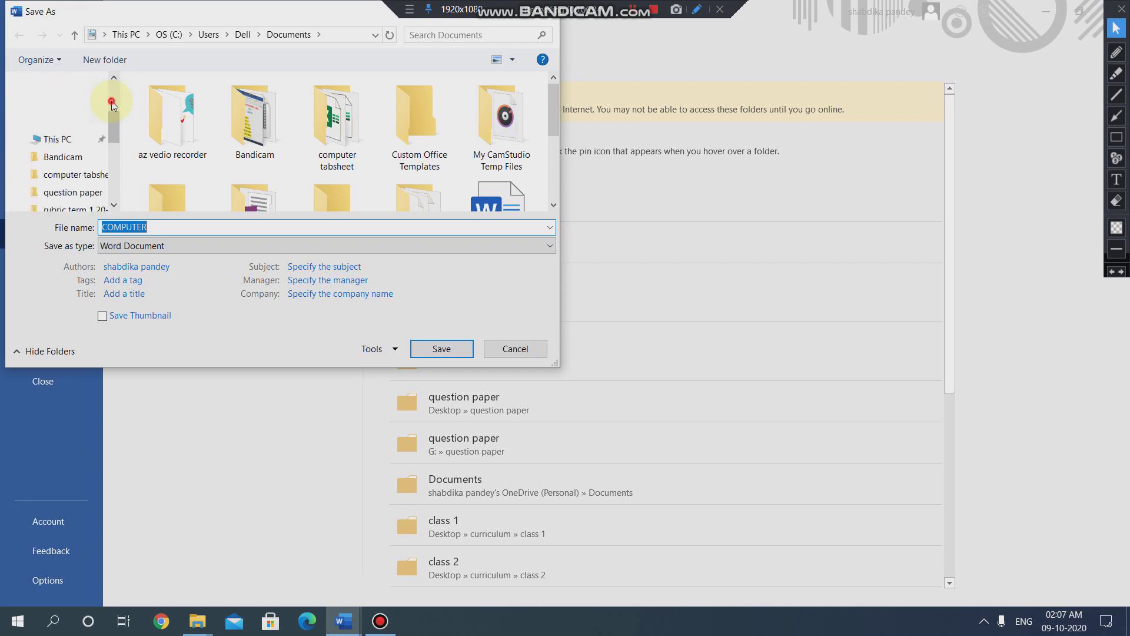
click(111, 105)
click(115, 156)
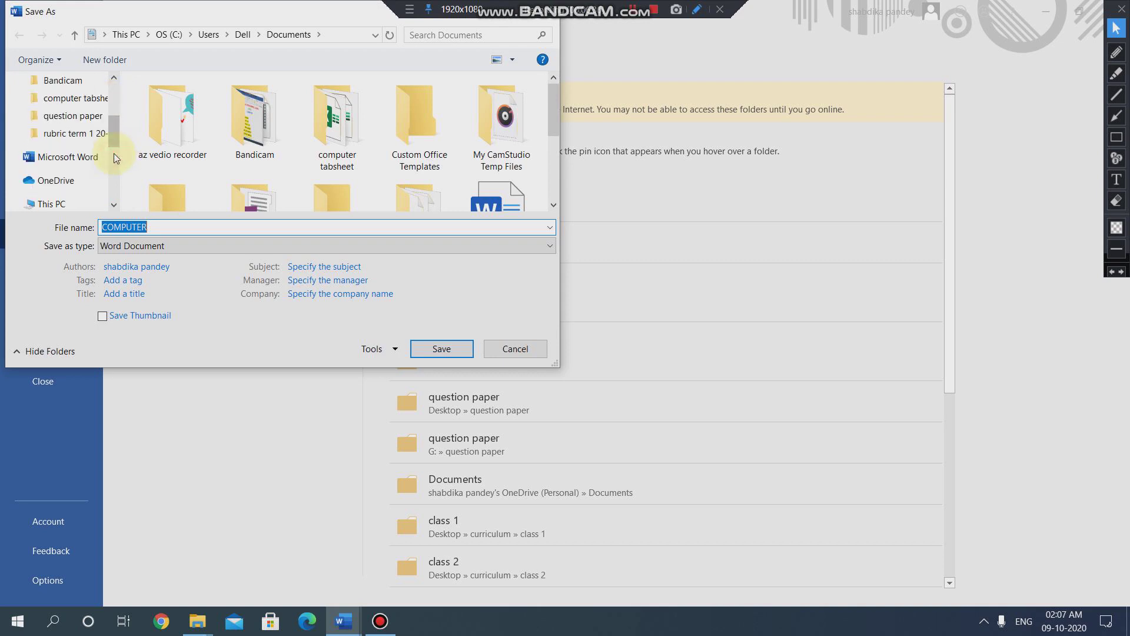
click(115, 95)
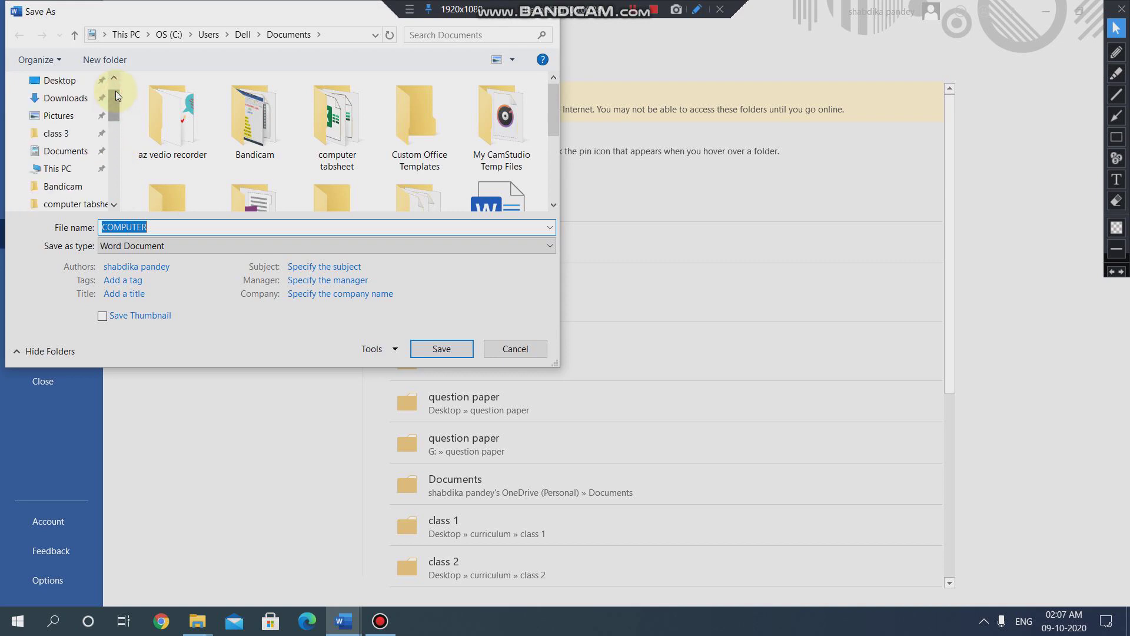
click(116, 83)
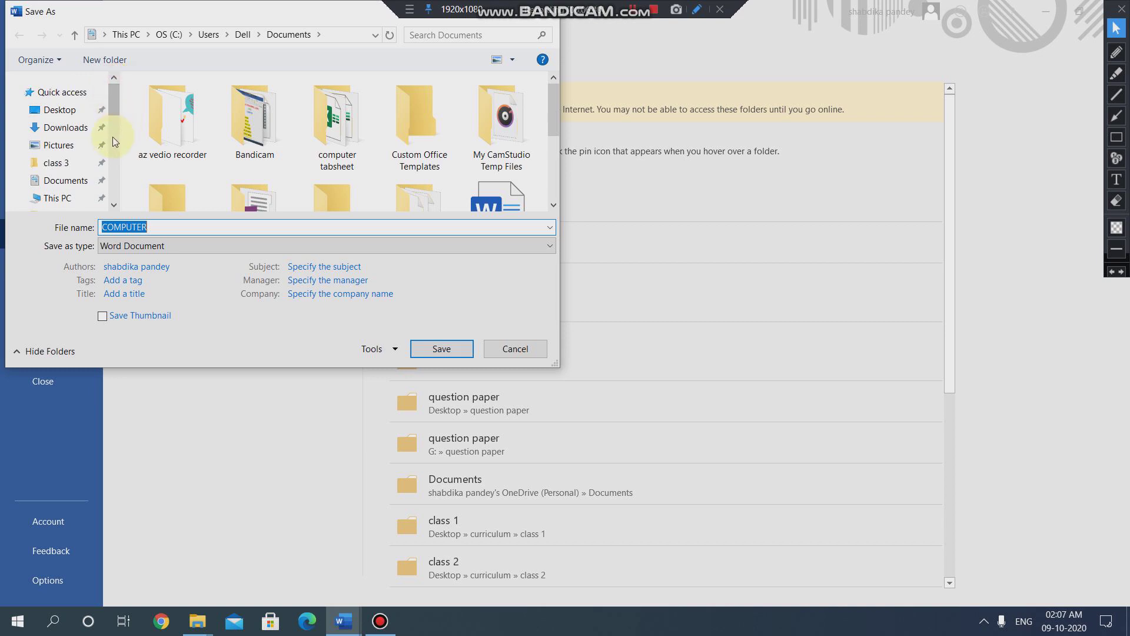
click(112, 138)
click(115, 97)
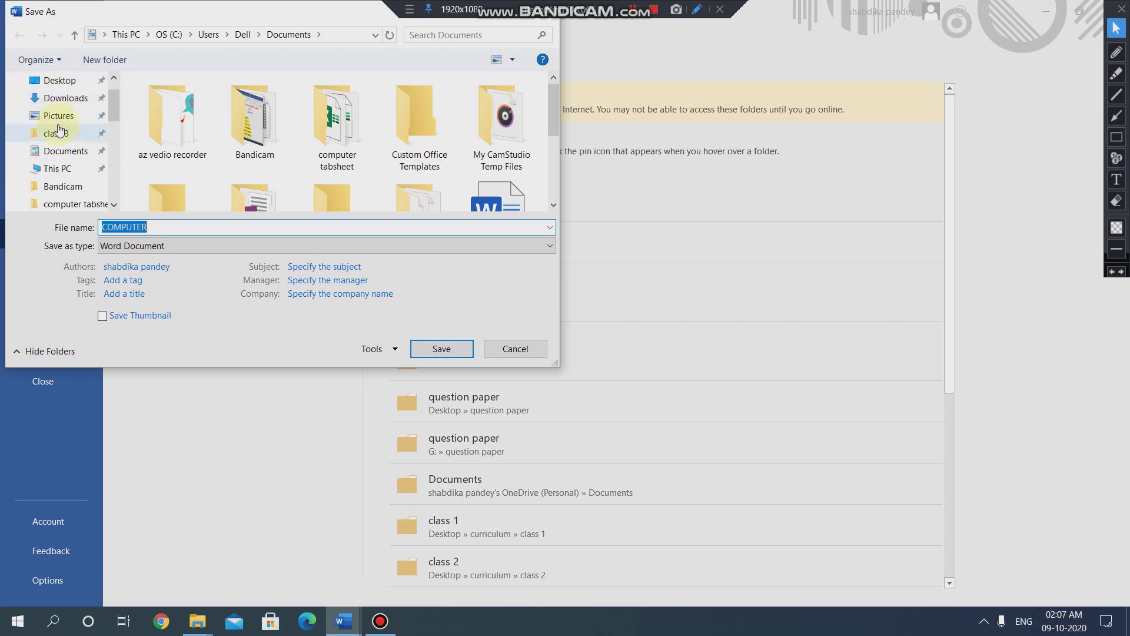
click(66, 87)
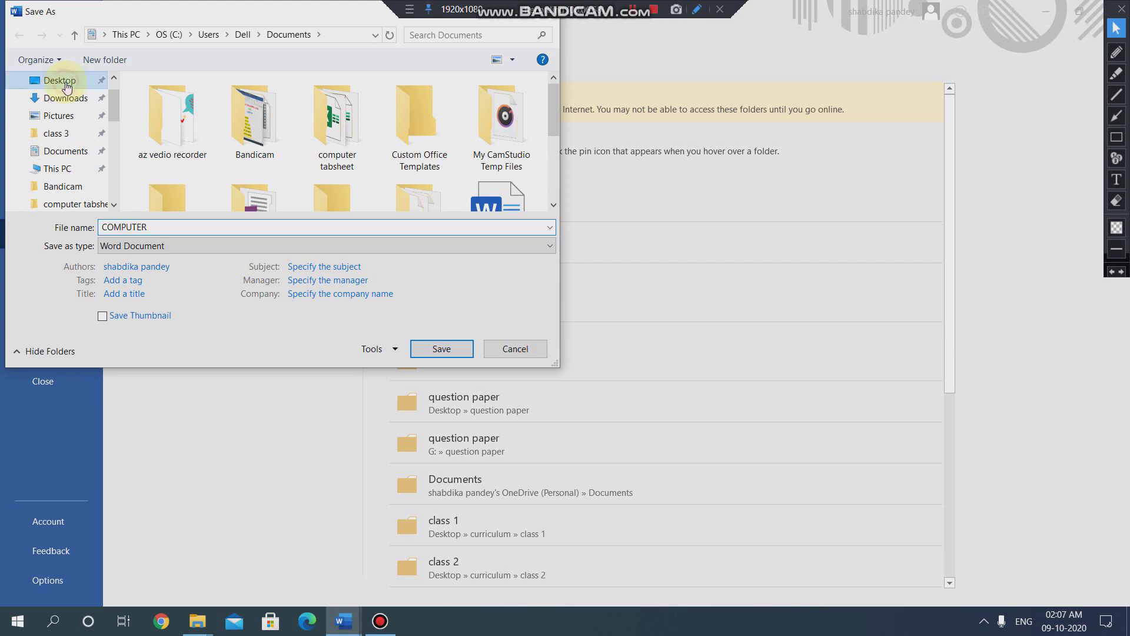
Step: Name the file COMPUTER CLASS 3 and save it as a Word Document
click(152, 233)
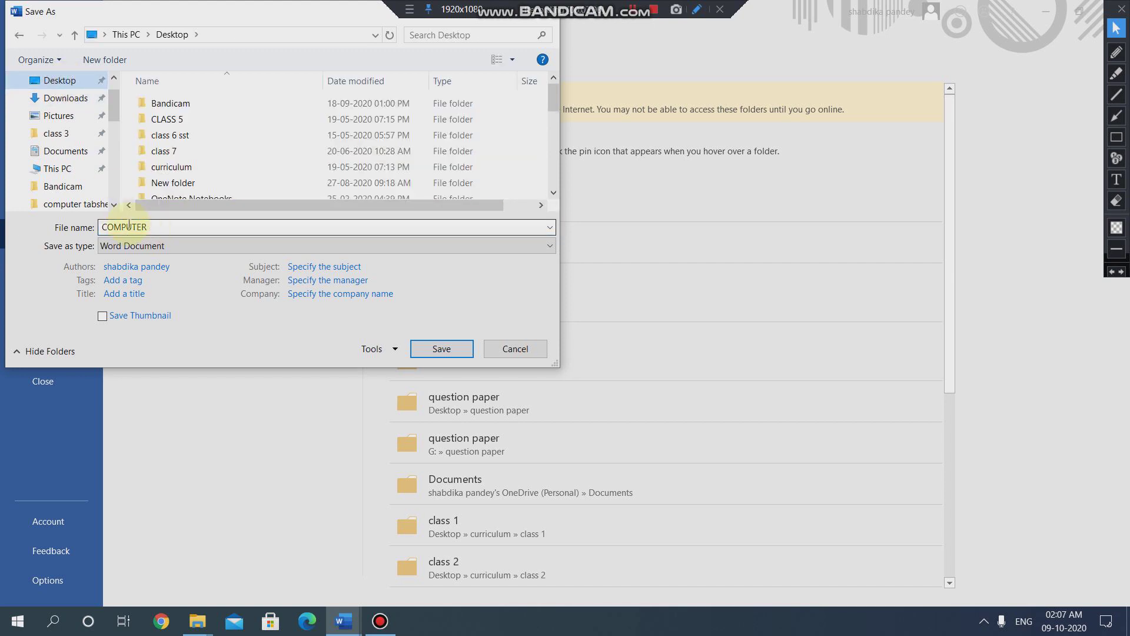
double_click(128, 228)
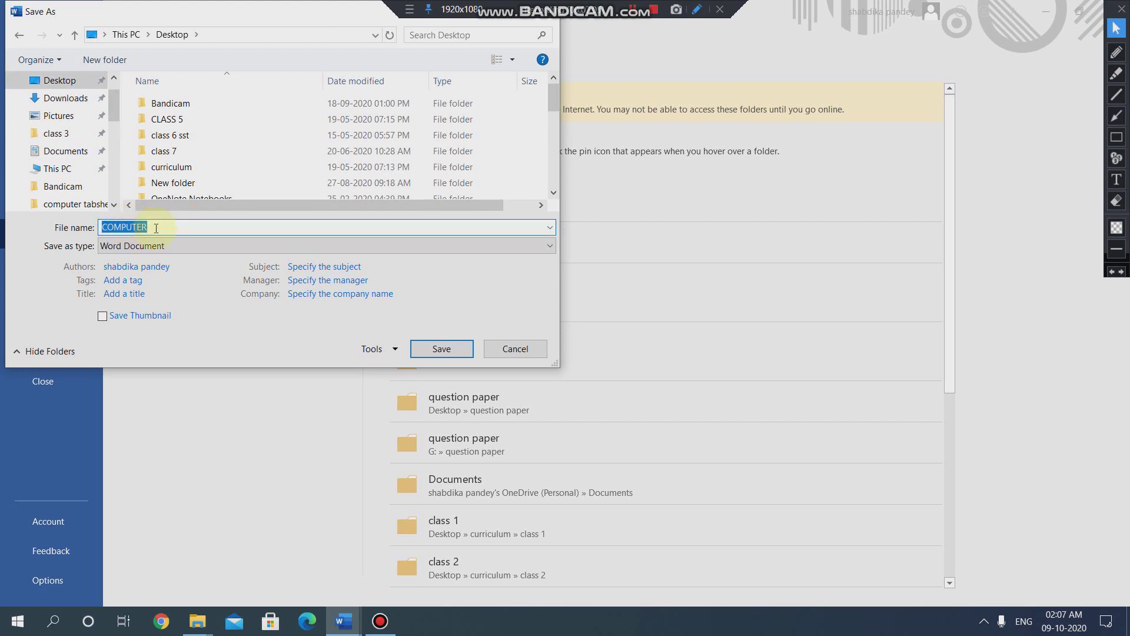
click(155, 228)
text(C)
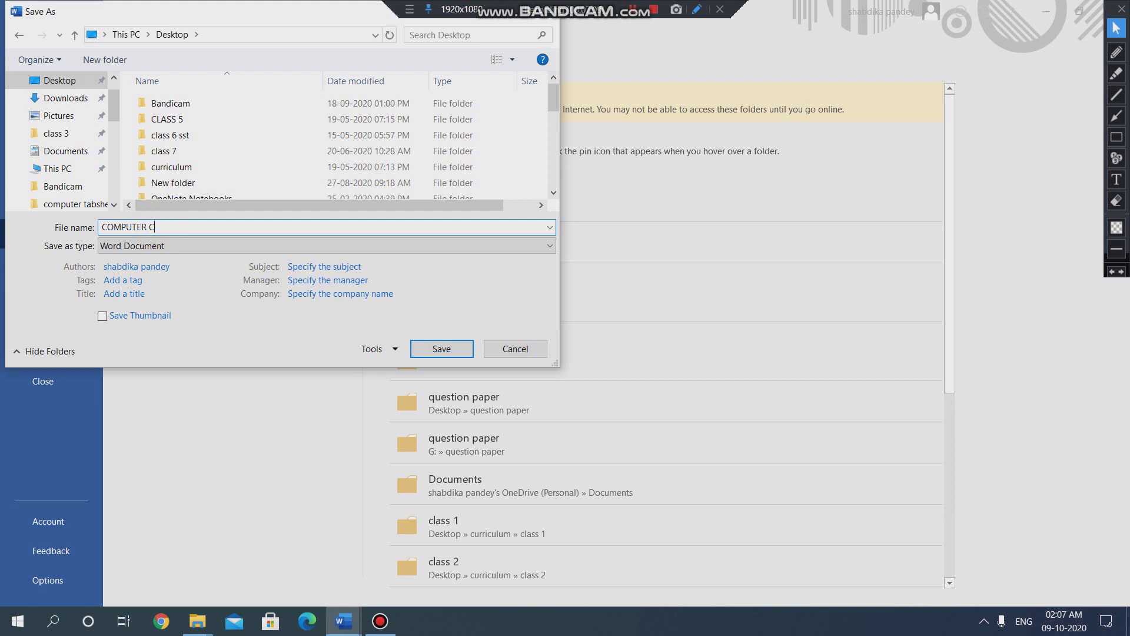
text(LASS 3)
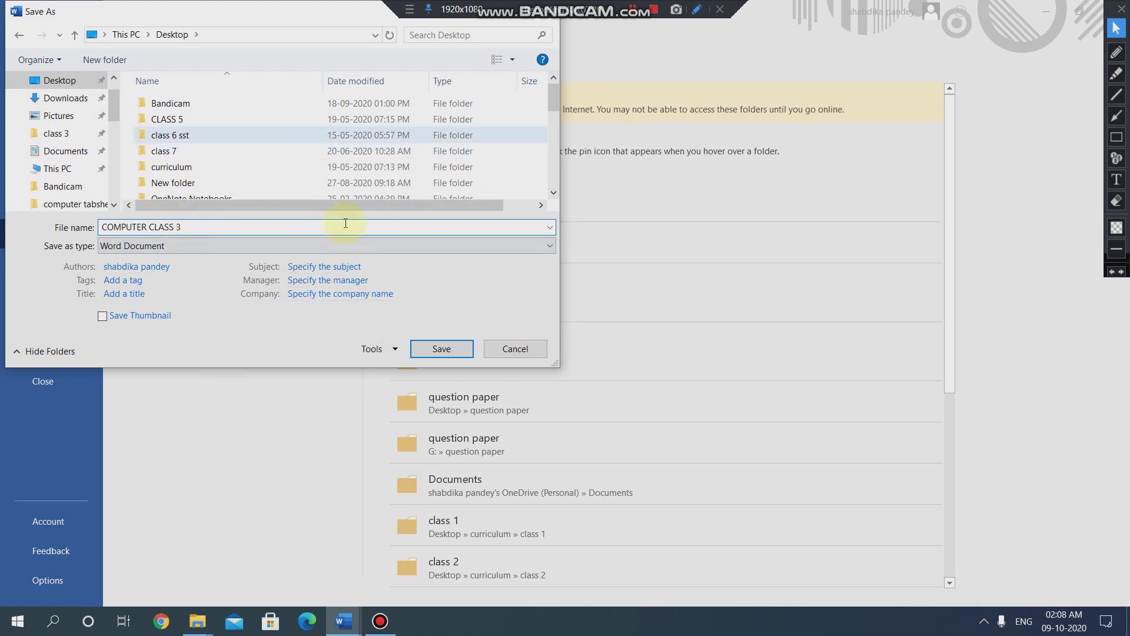
click(441, 349)
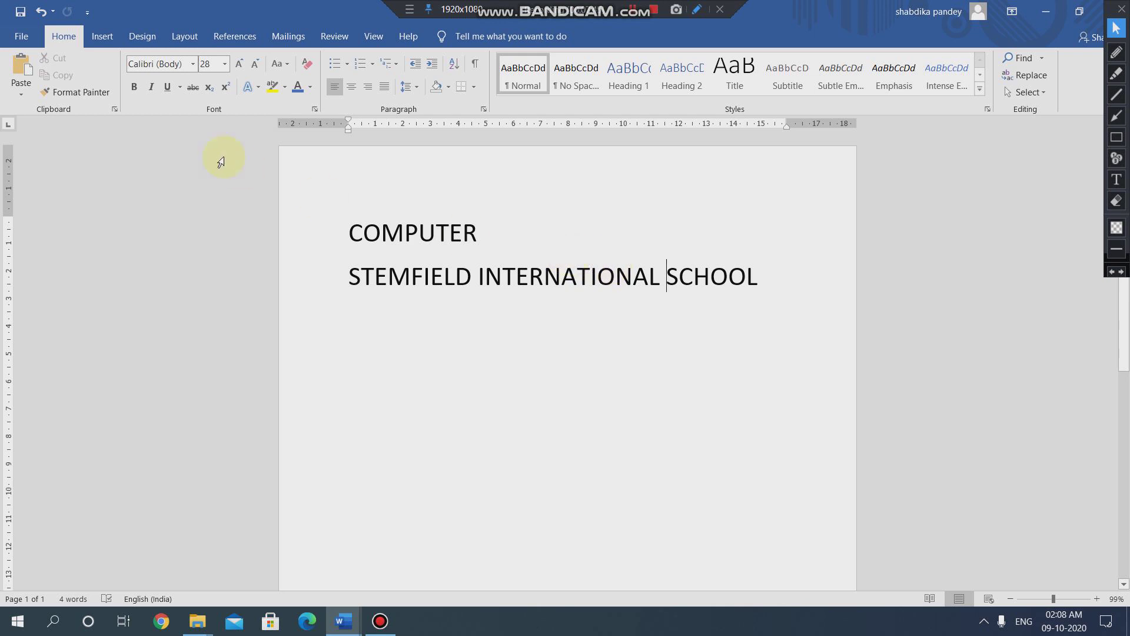
Step: Check the topic list in the CLASS 4 PRACTICE document and return to the COMPUTER CLASS 3 document
click(21, 38)
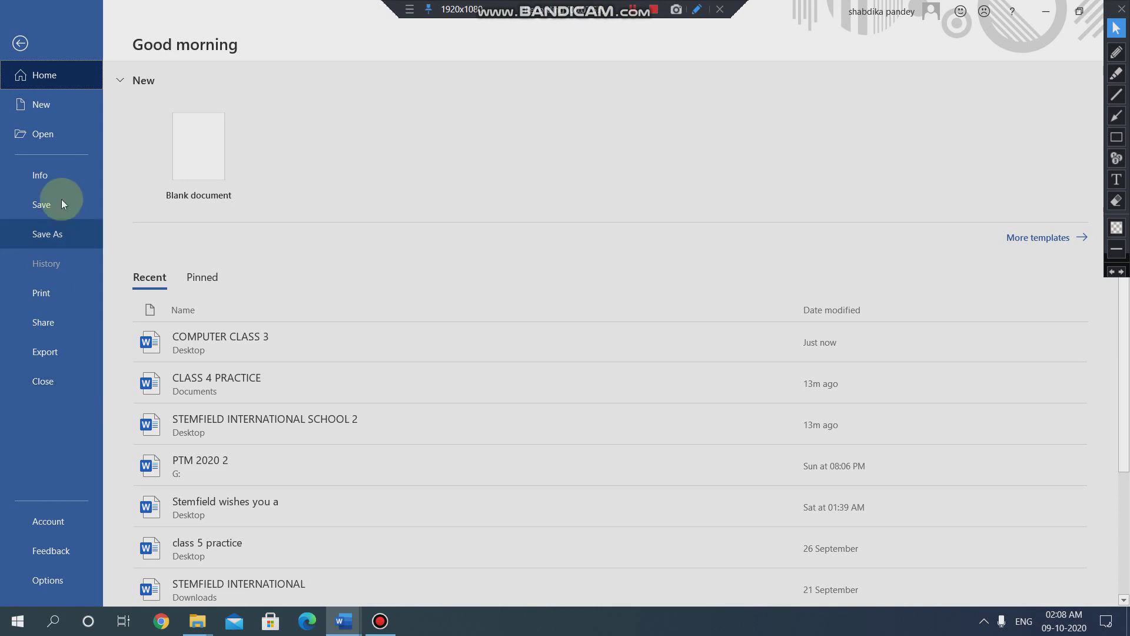
click(20, 43)
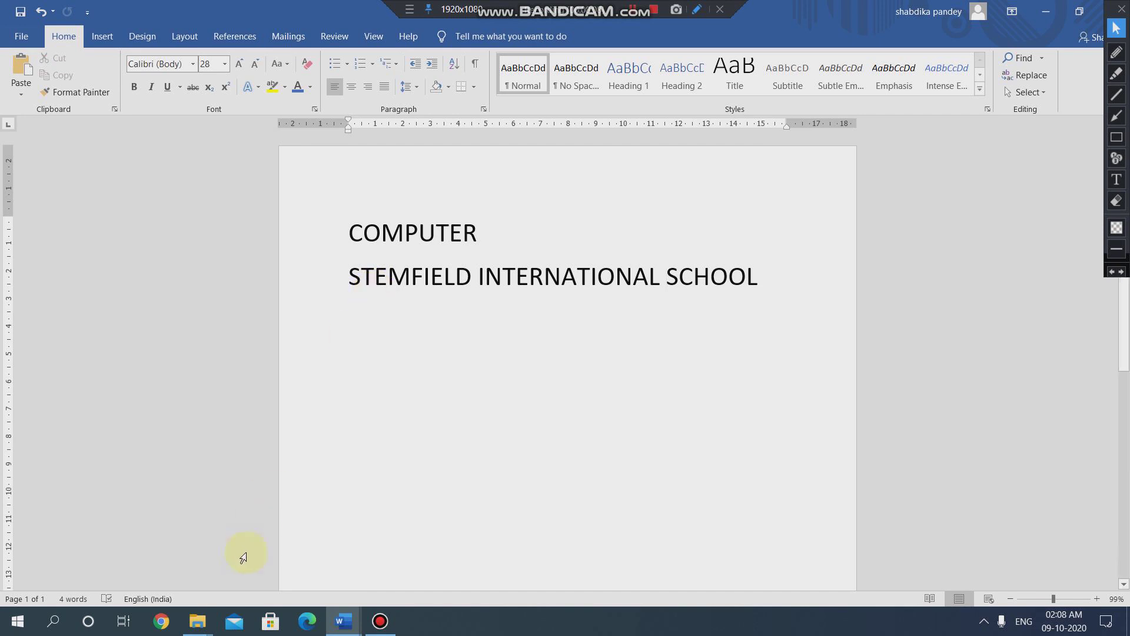
mouse_move(338, 619)
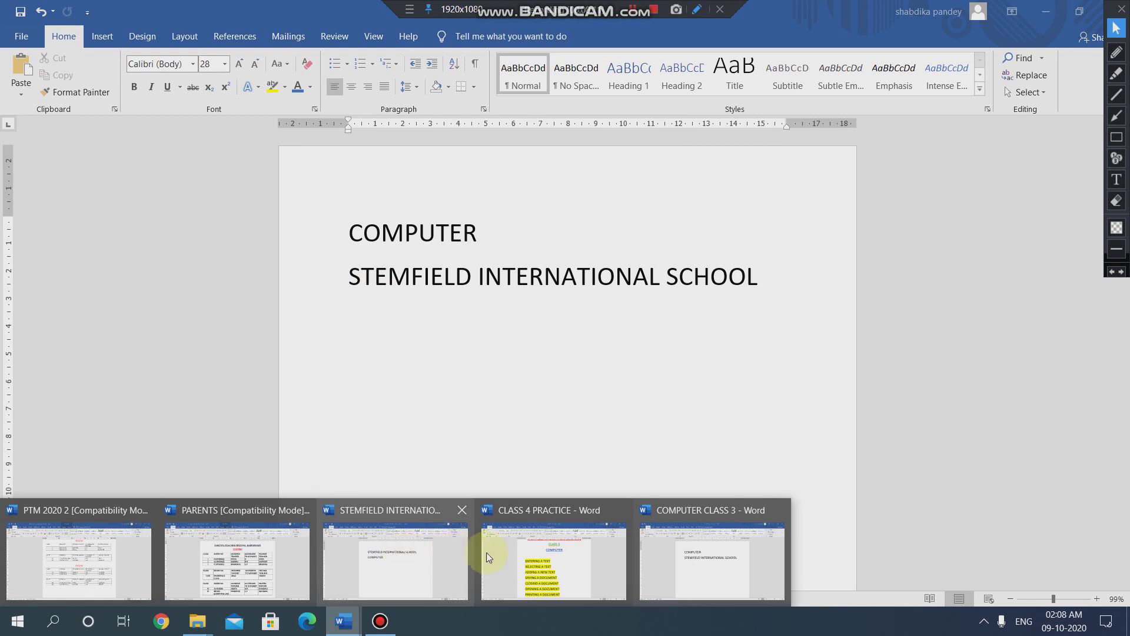
click(506, 556)
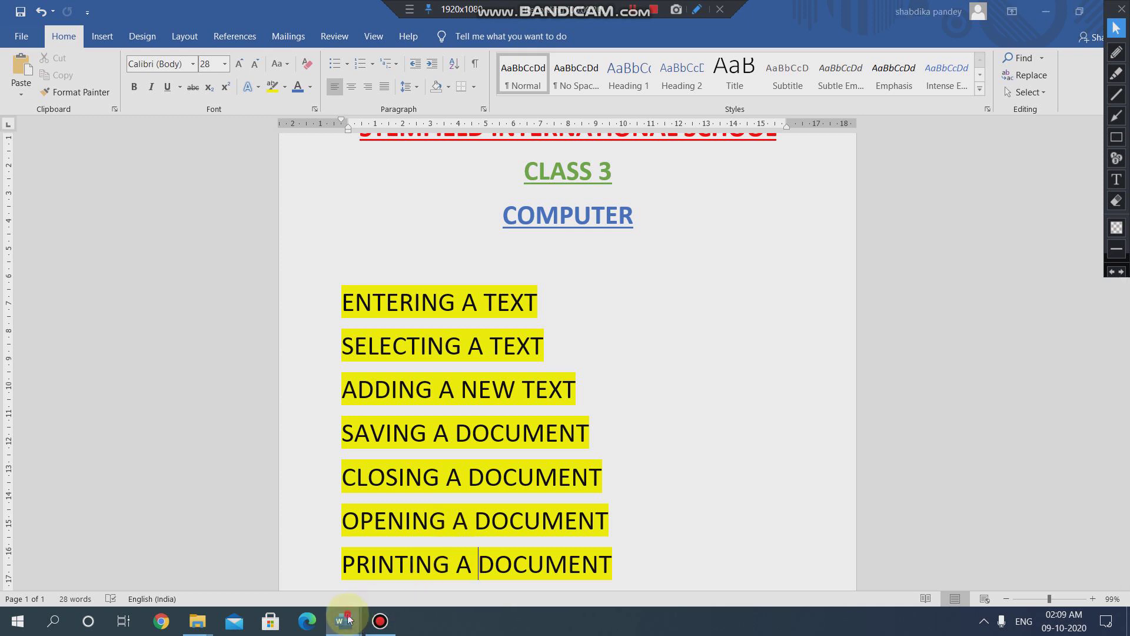
mouse_move(343, 621)
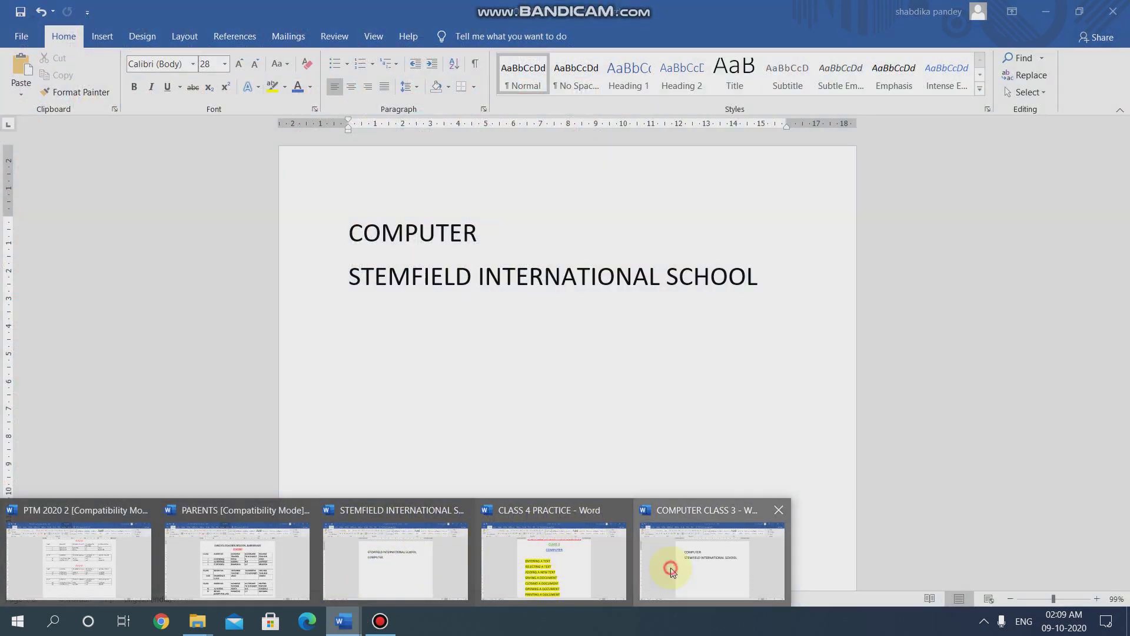
click(670, 567)
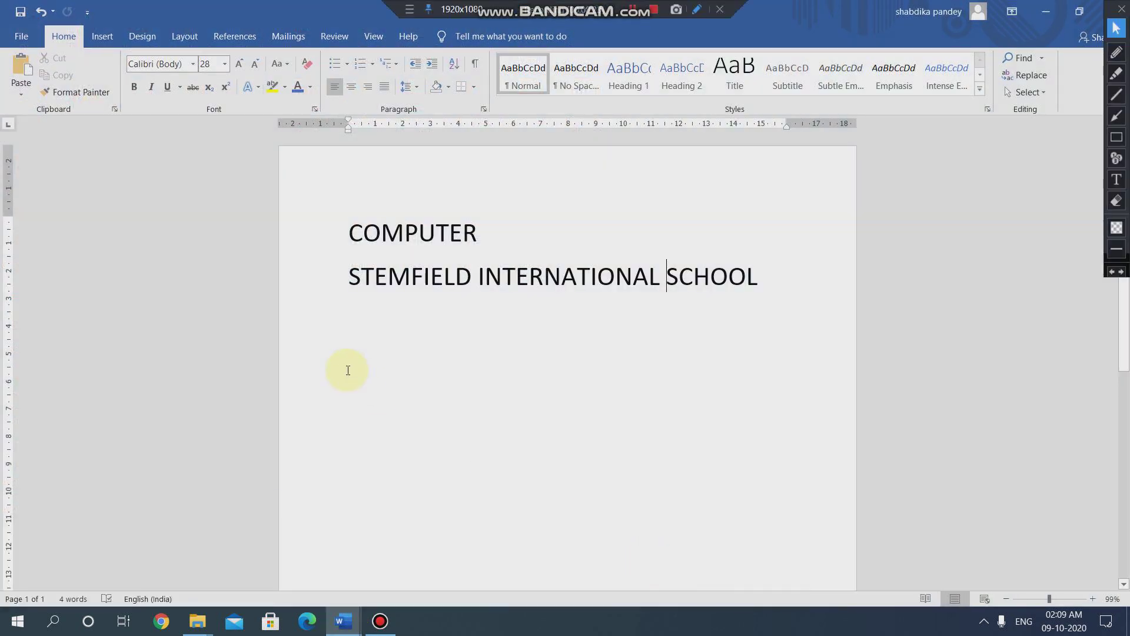
Step: Browse the Desktop for a document to open, select the CLASS 5 folder, and cancel back to the document
click(26, 40)
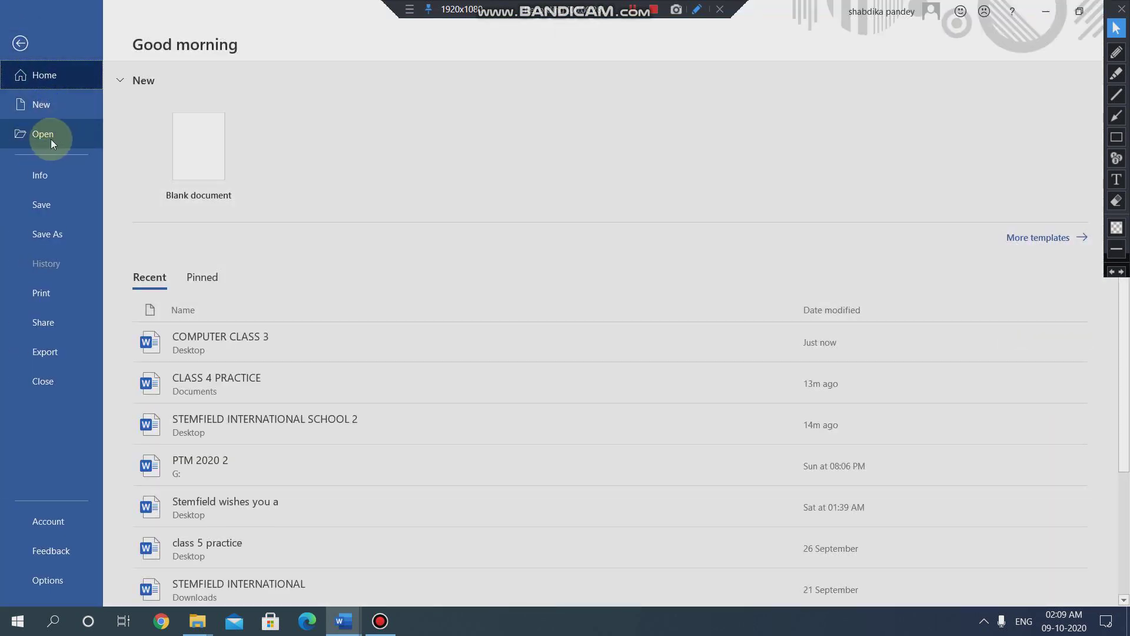
click(69, 136)
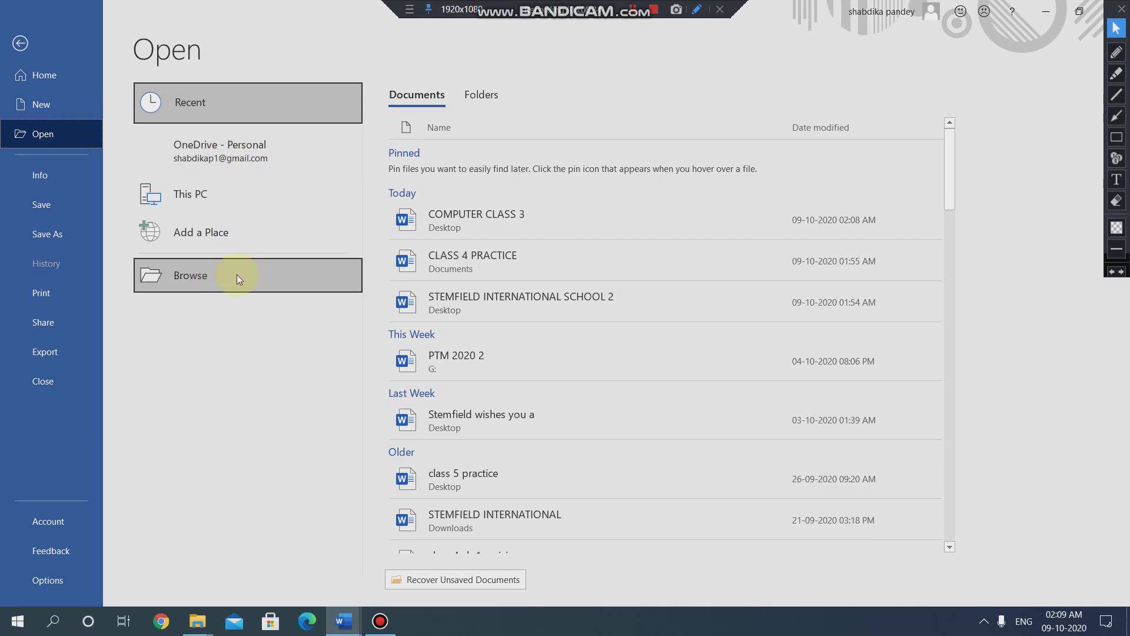
click(237, 275)
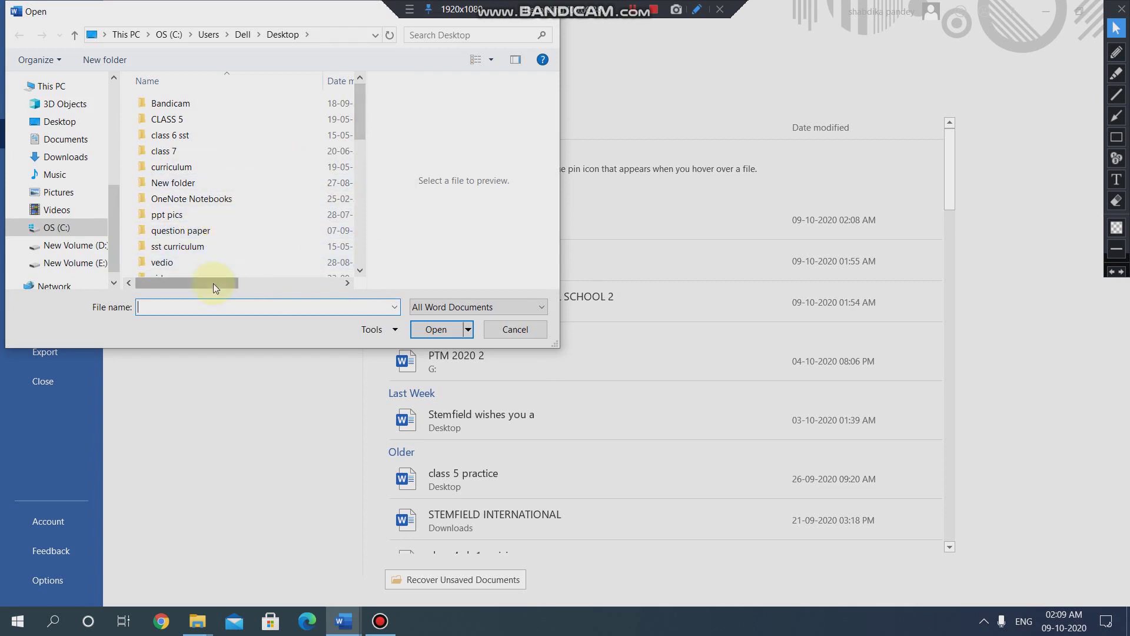
click(245, 246)
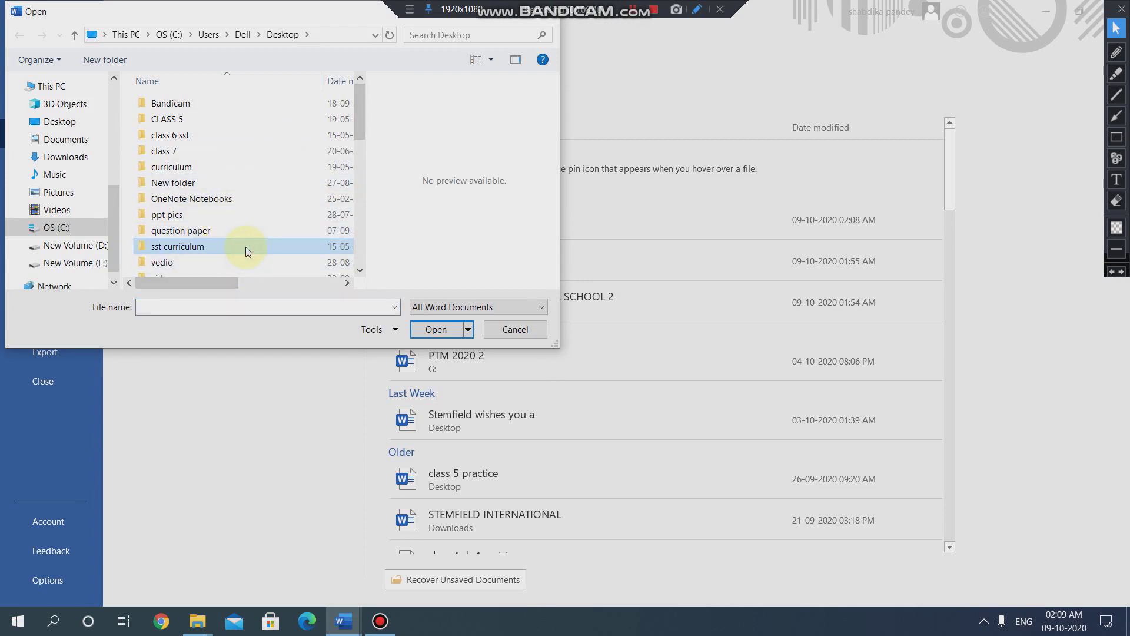
click(276, 120)
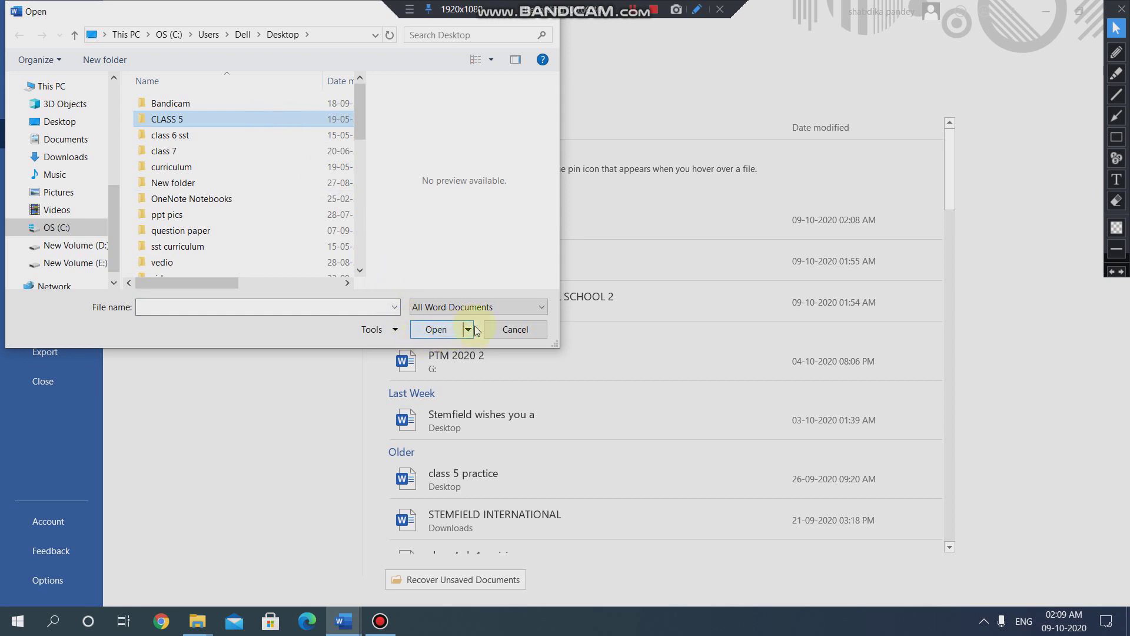
click(527, 328)
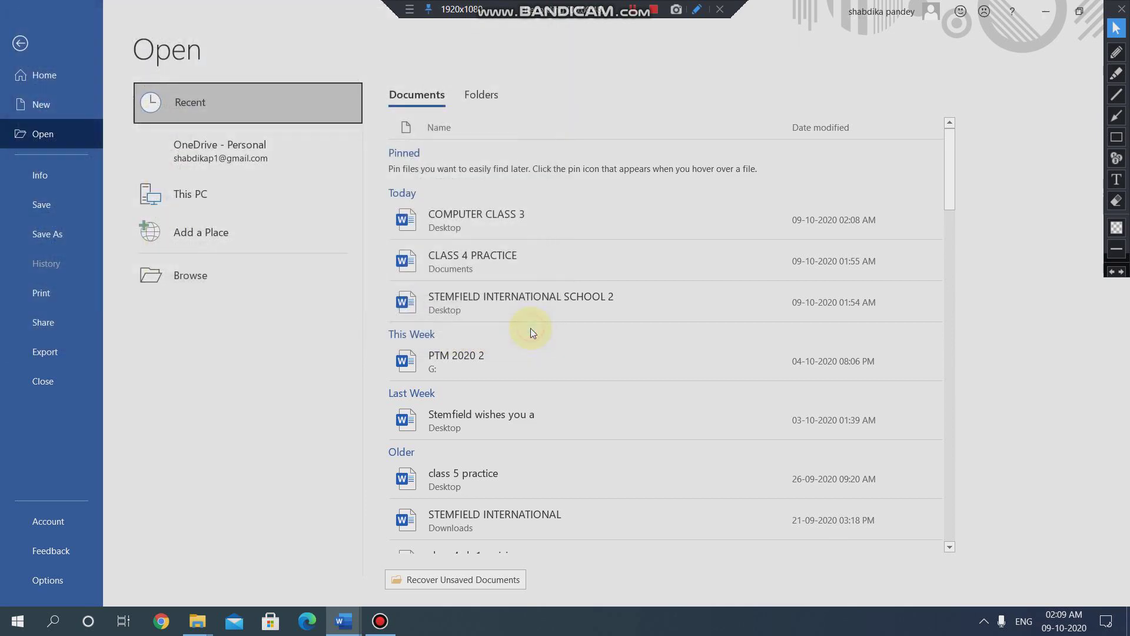
click(20, 43)
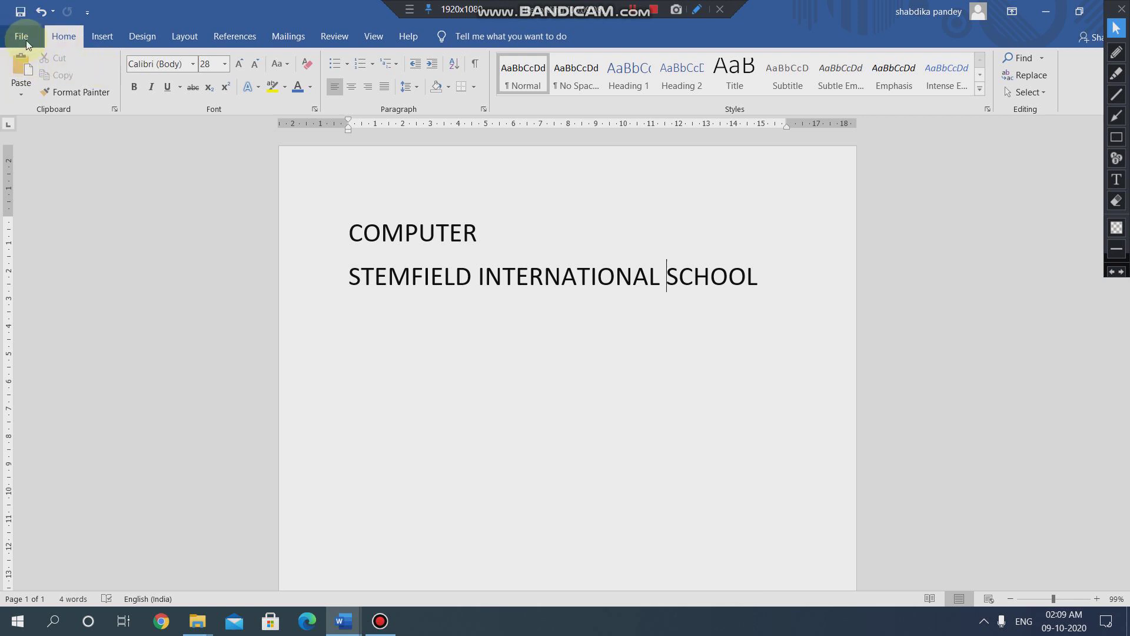
Step: Show the print settings and preview for the document and look through the available printers
click(25, 40)
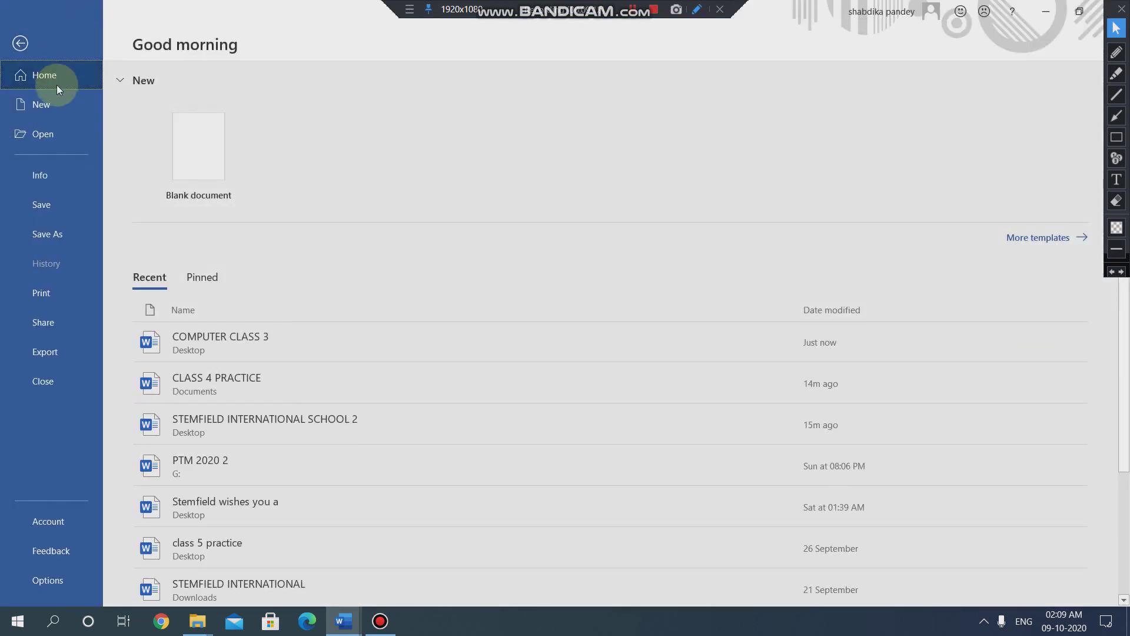
click(51, 300)
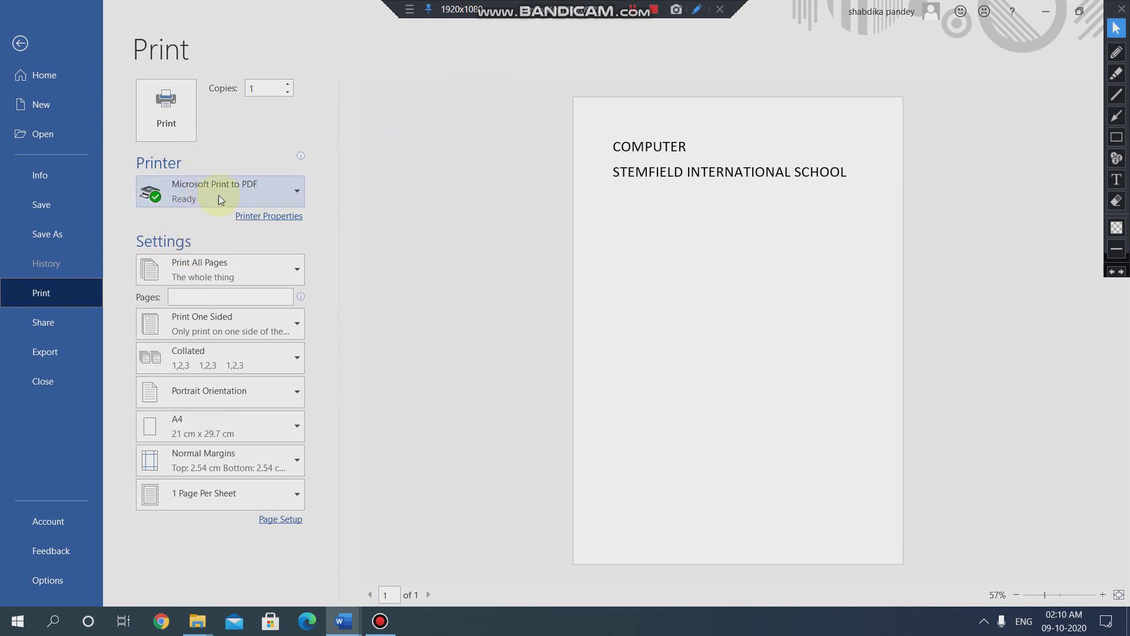
click(250, 193)
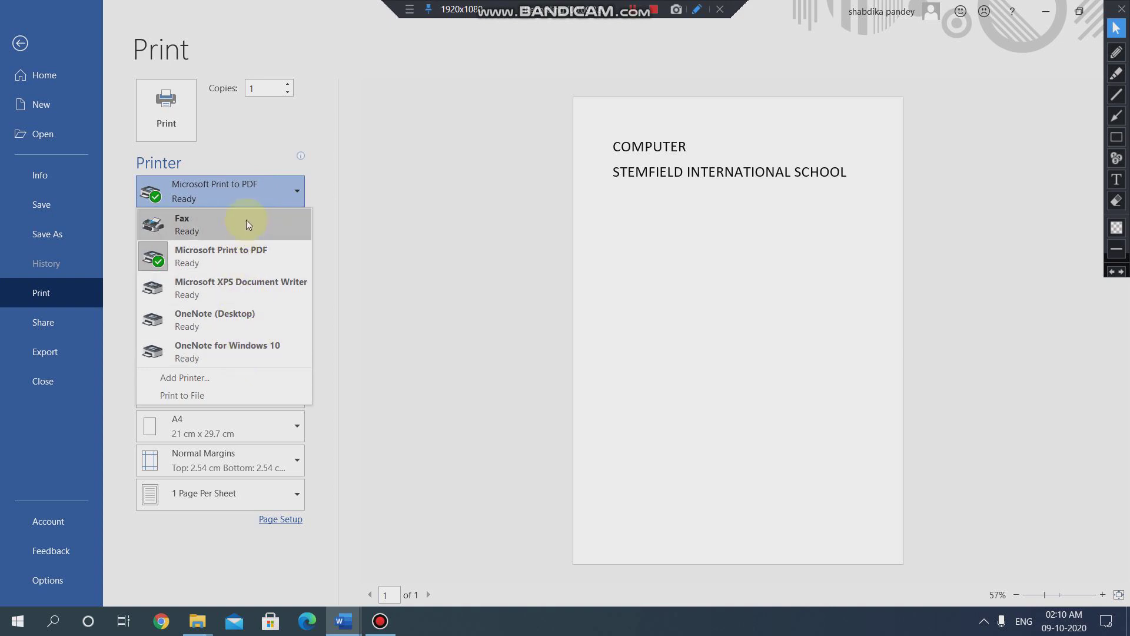
click(258, 193)
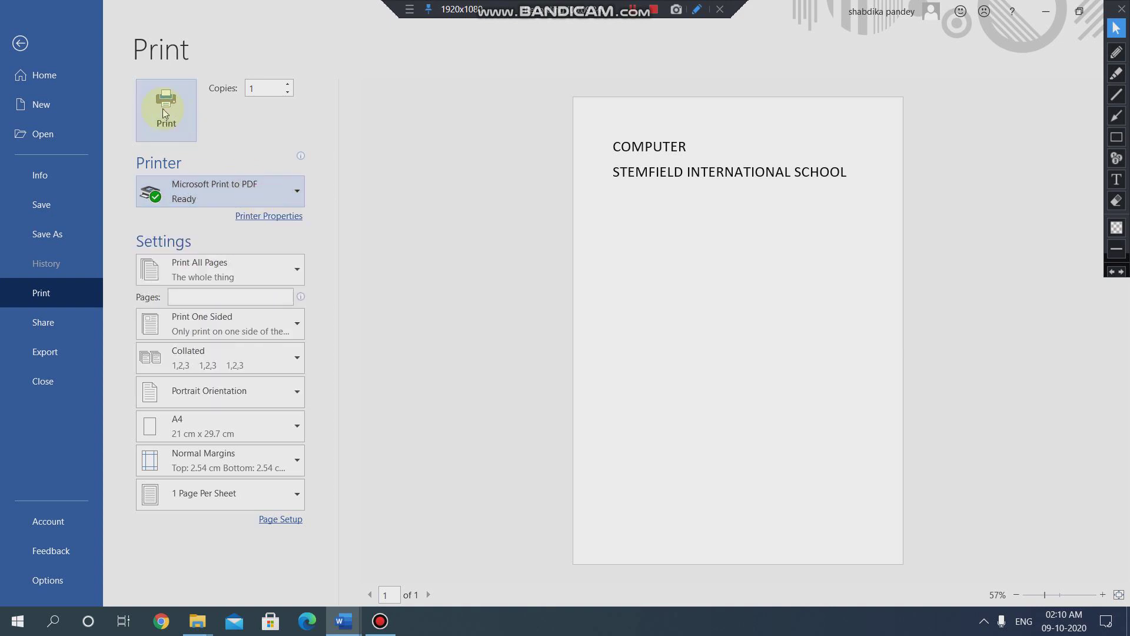